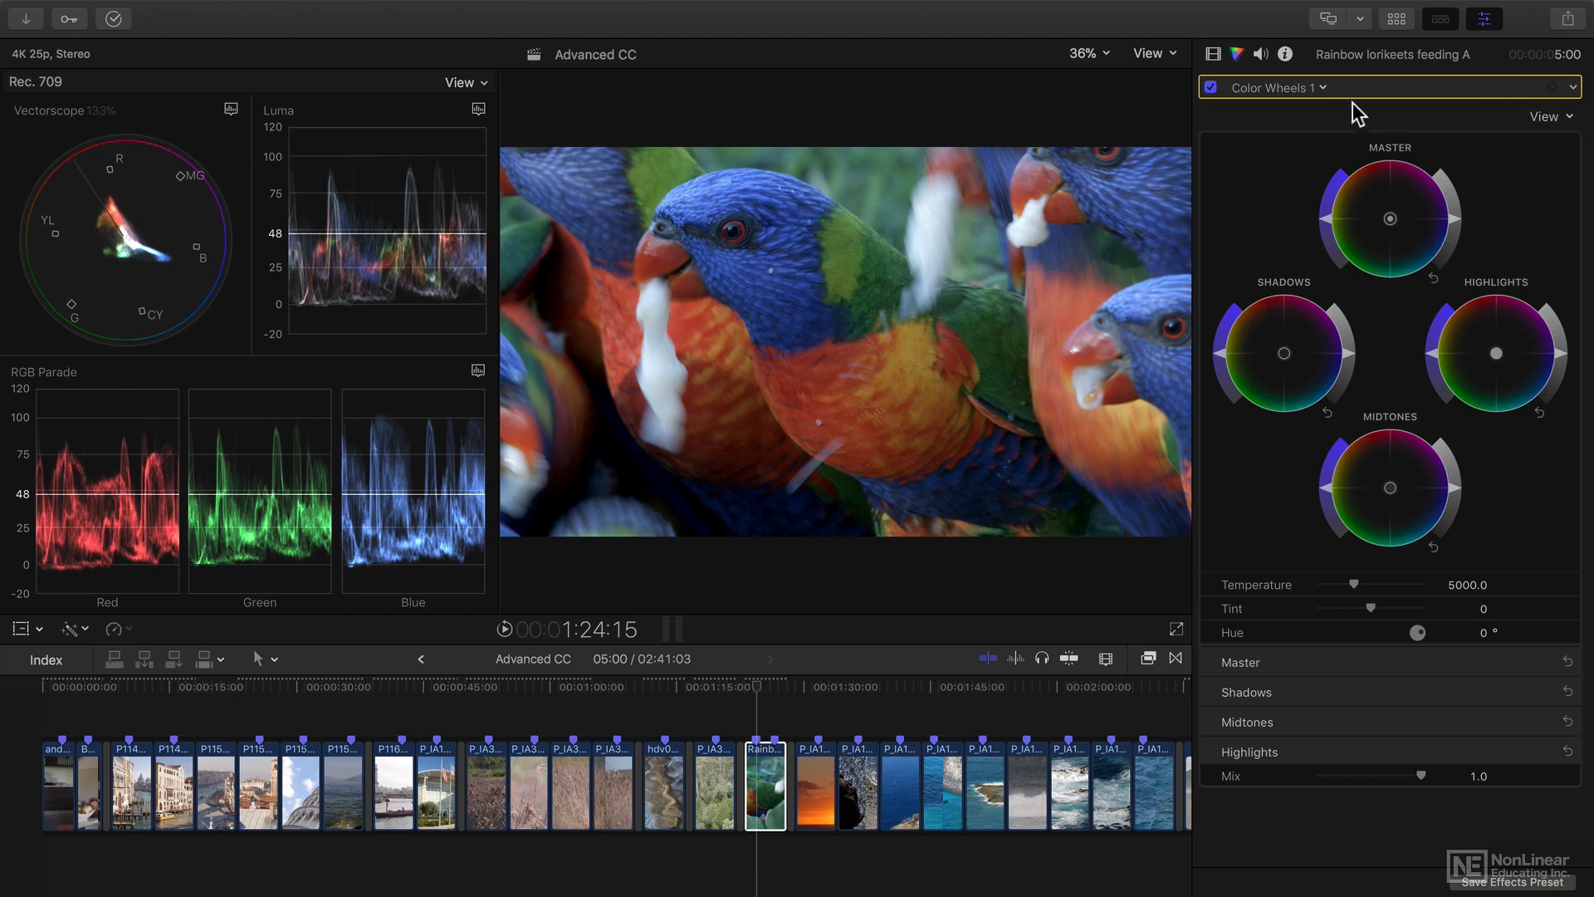
Choose +Color Curves from the corrections menu, then switch the clip back to Color Wheels 1
left_click(1323, 88)
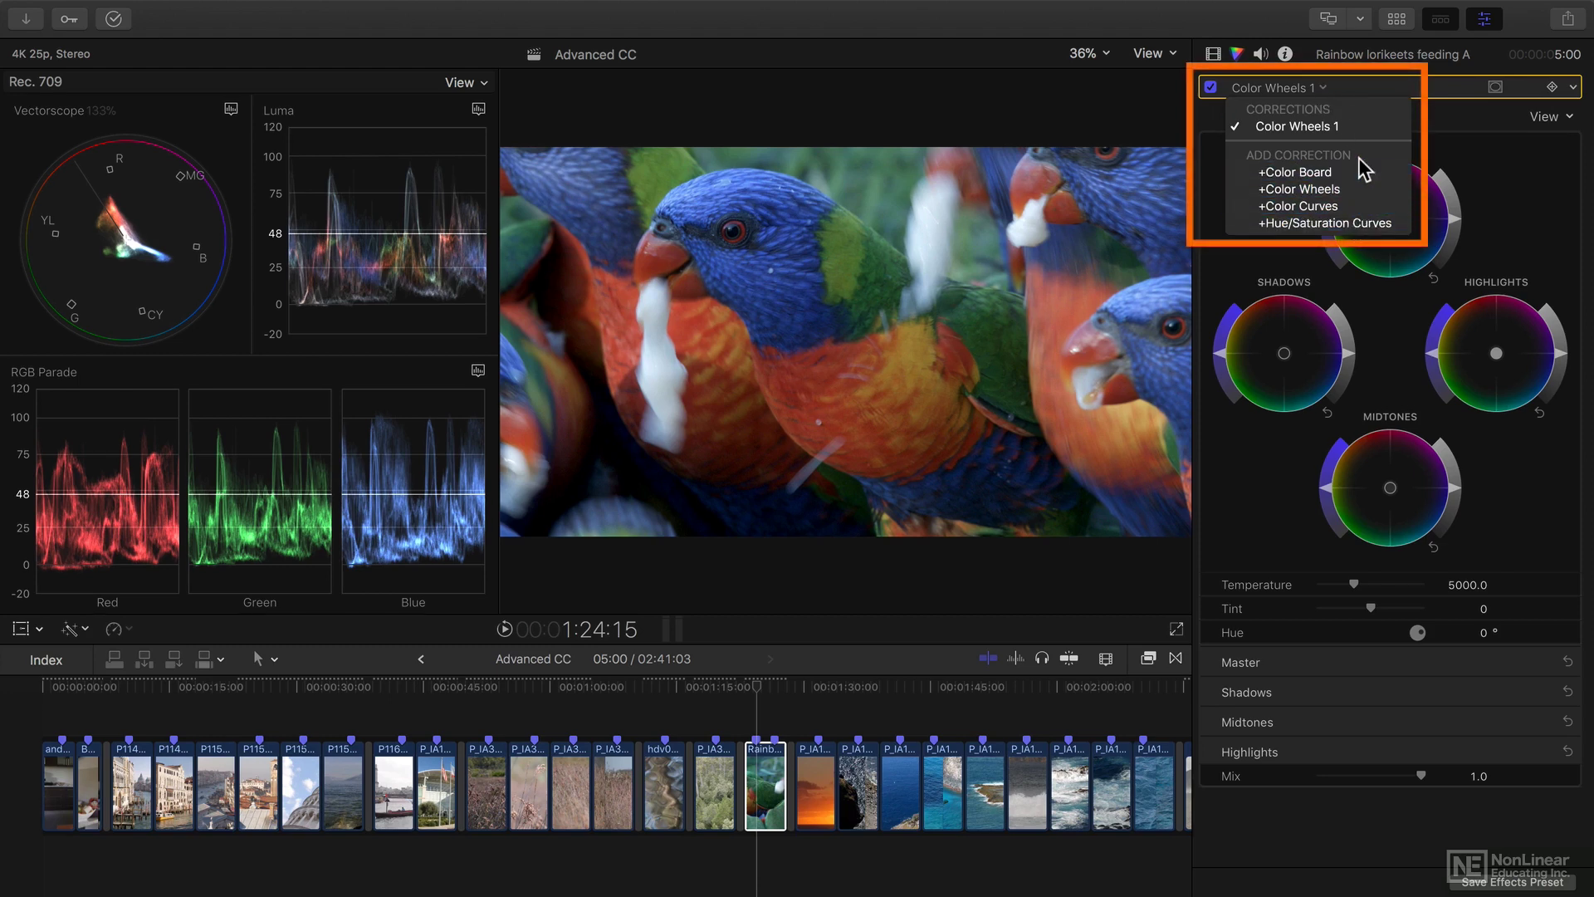
left_click(1364, 206)
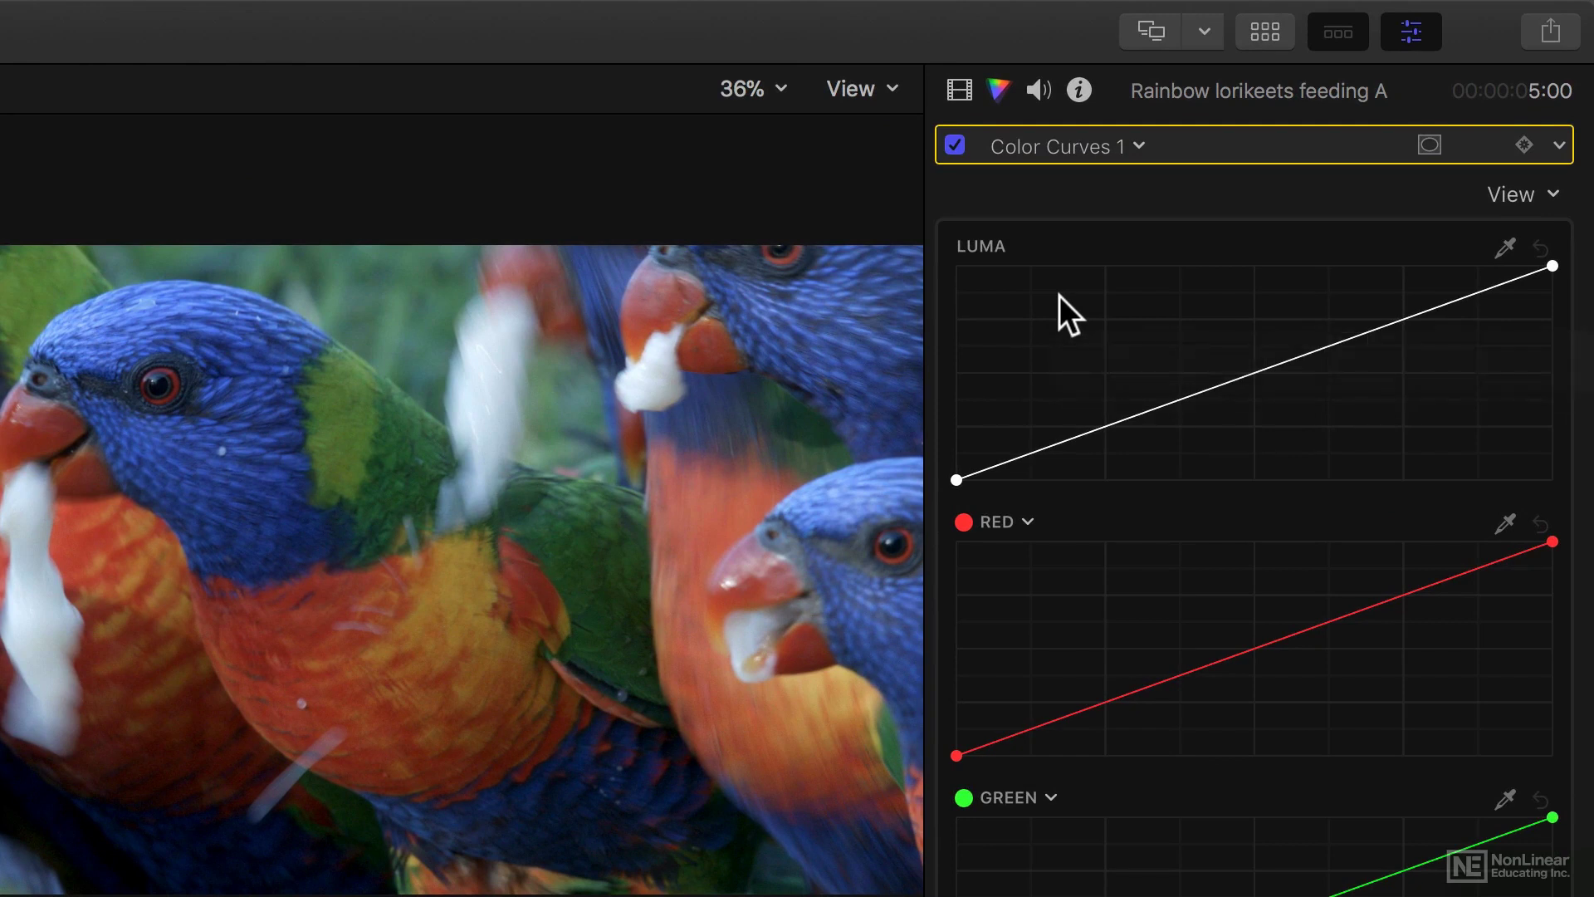
left_click(1081, 151)
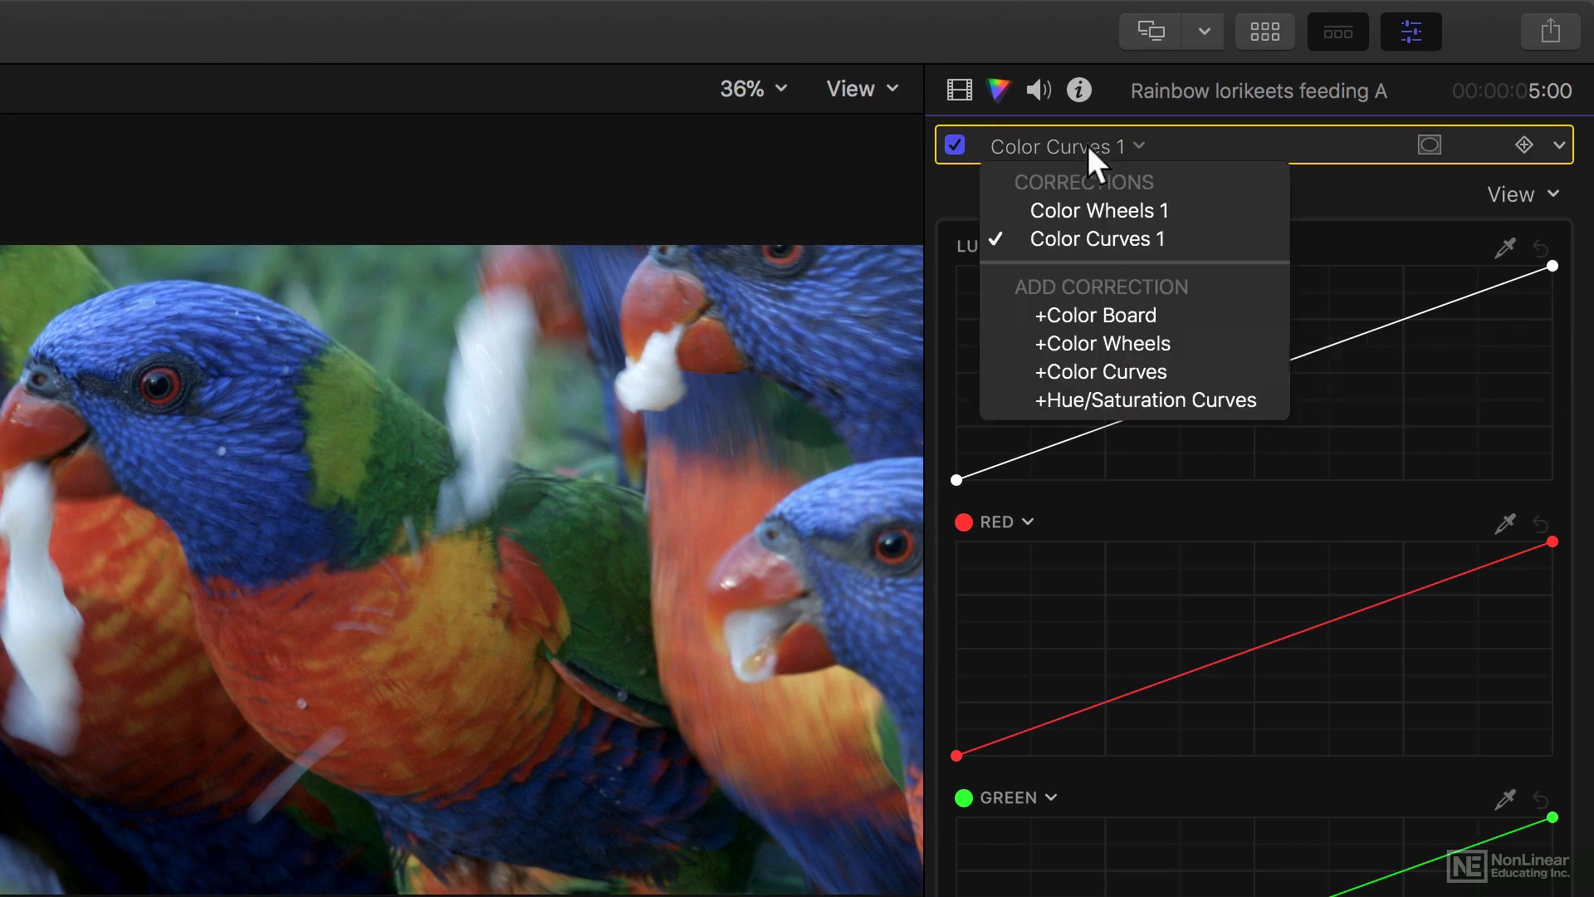
left_click(1088, 207)
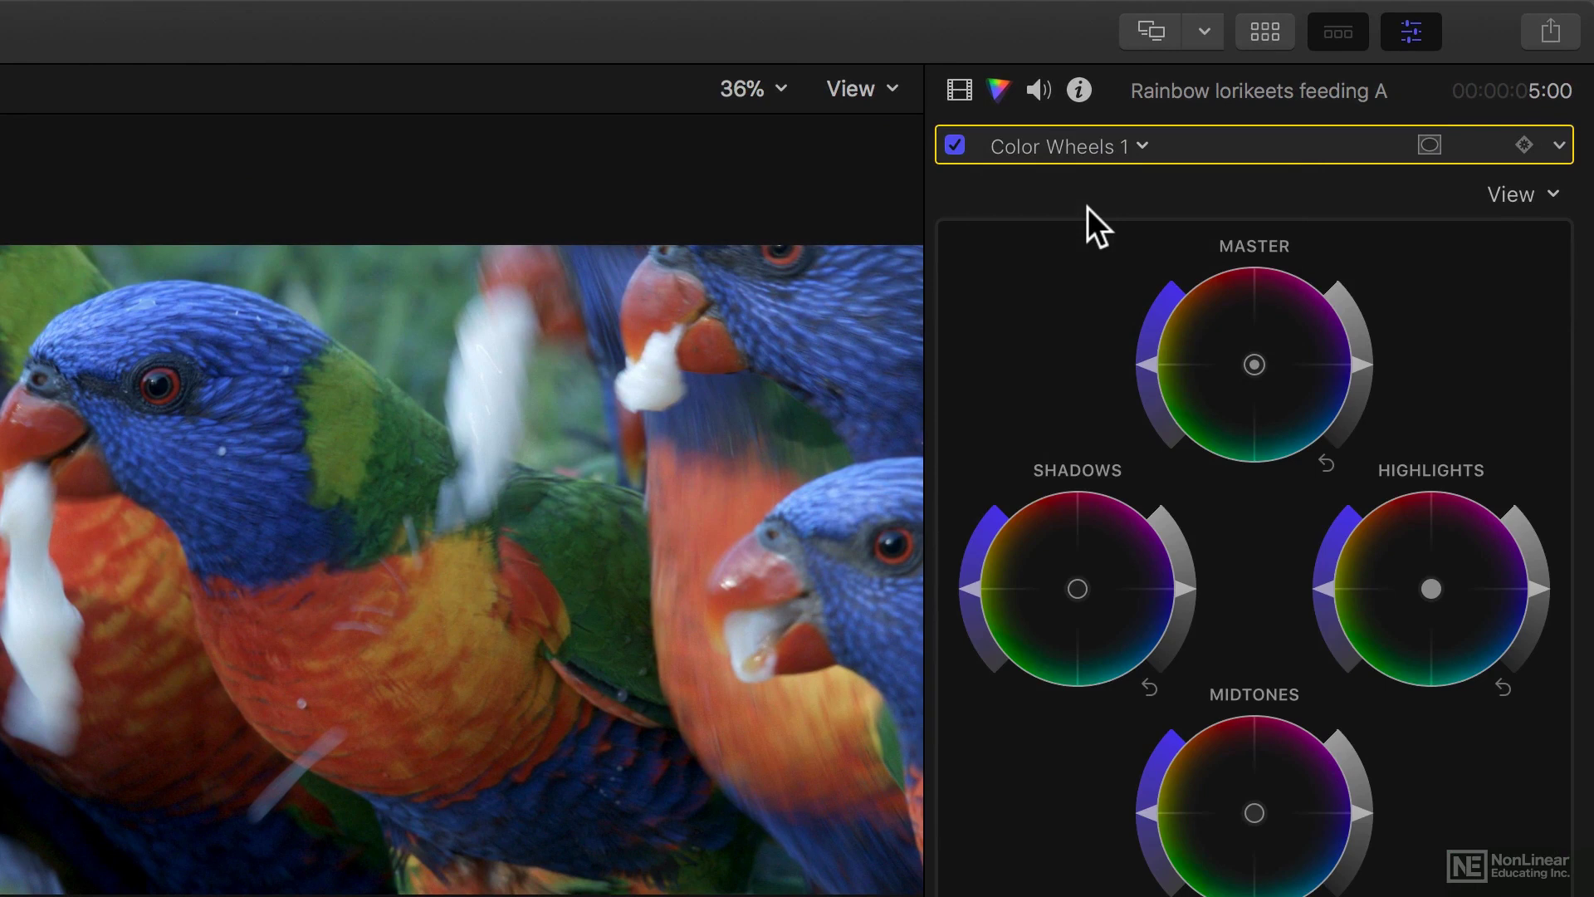
left_click(1083, 147)
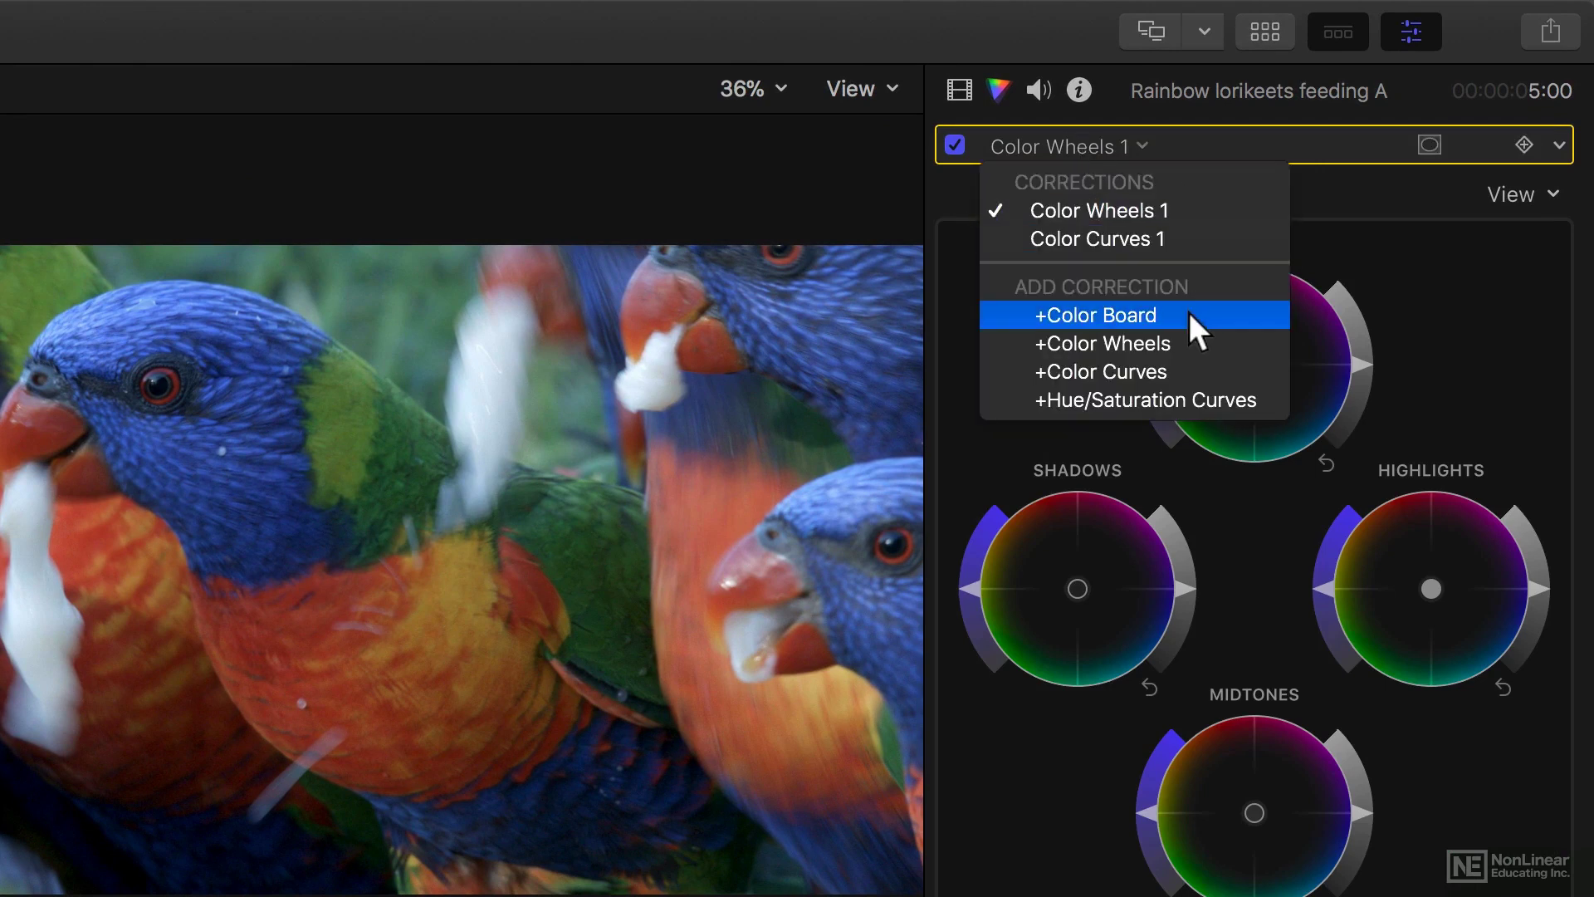
left_click(1230, 113)
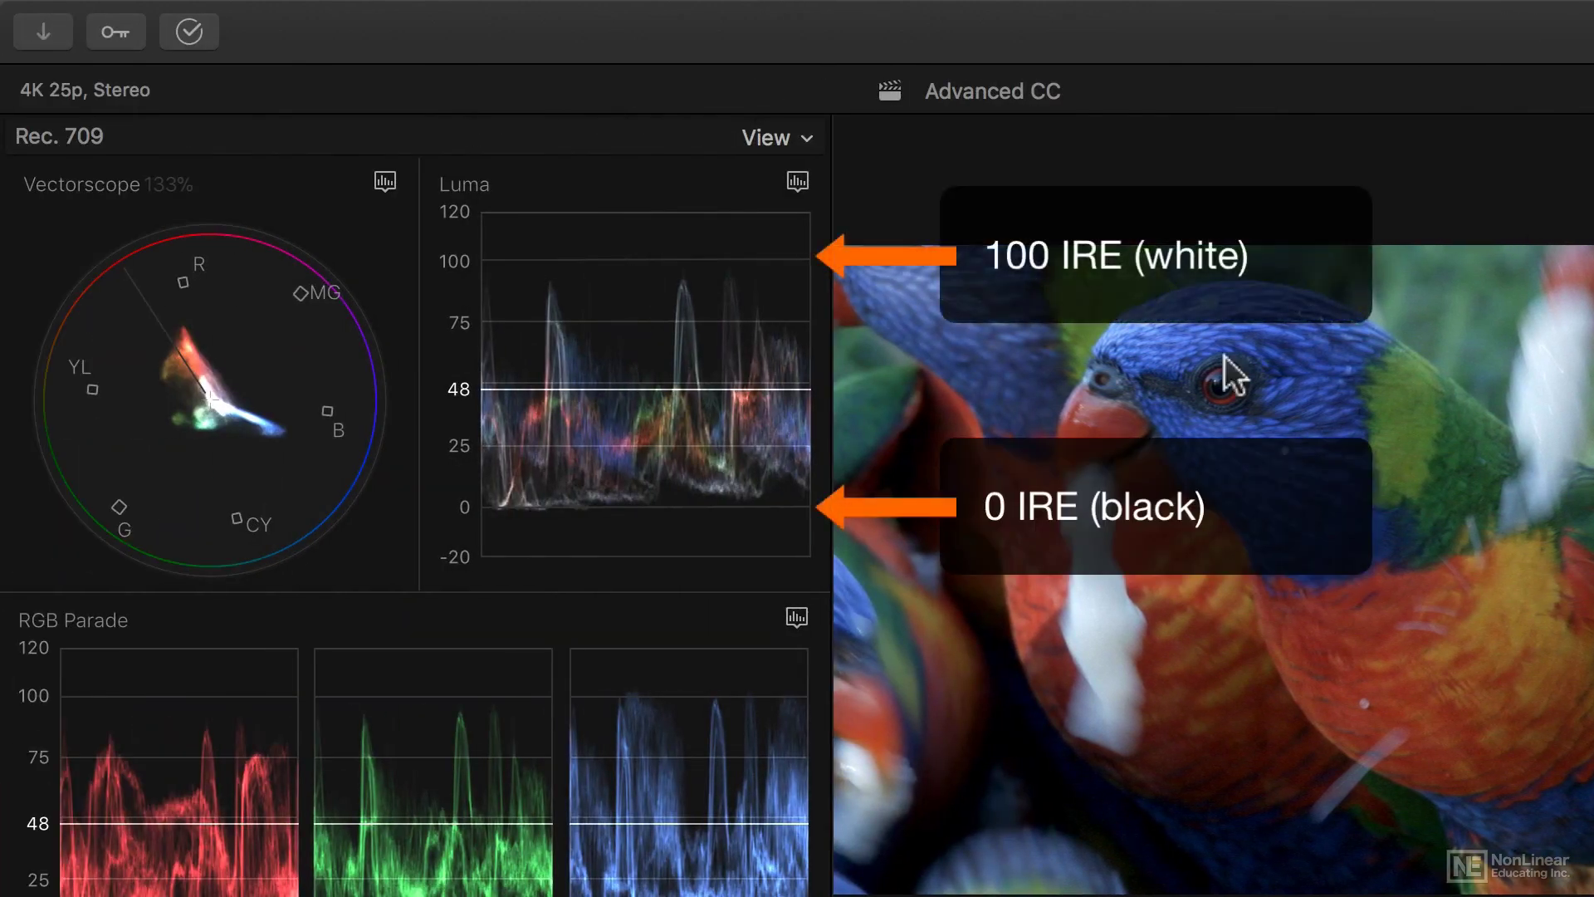
left_click_drag(570, 510, 773, 277)
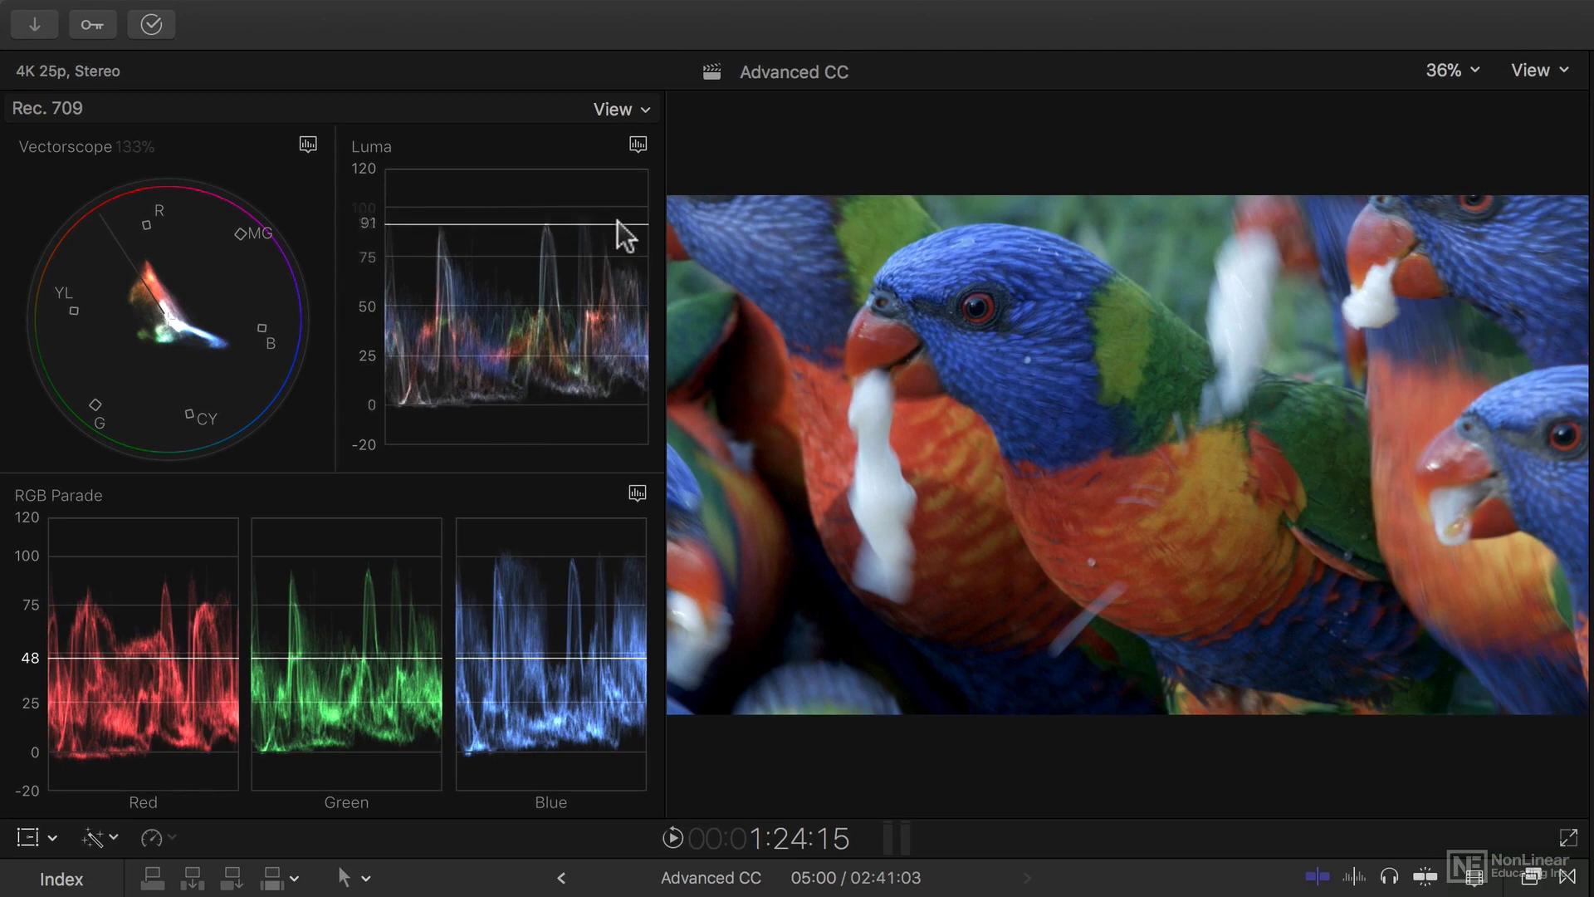
left_click_drag(616, 219, 621, 209)
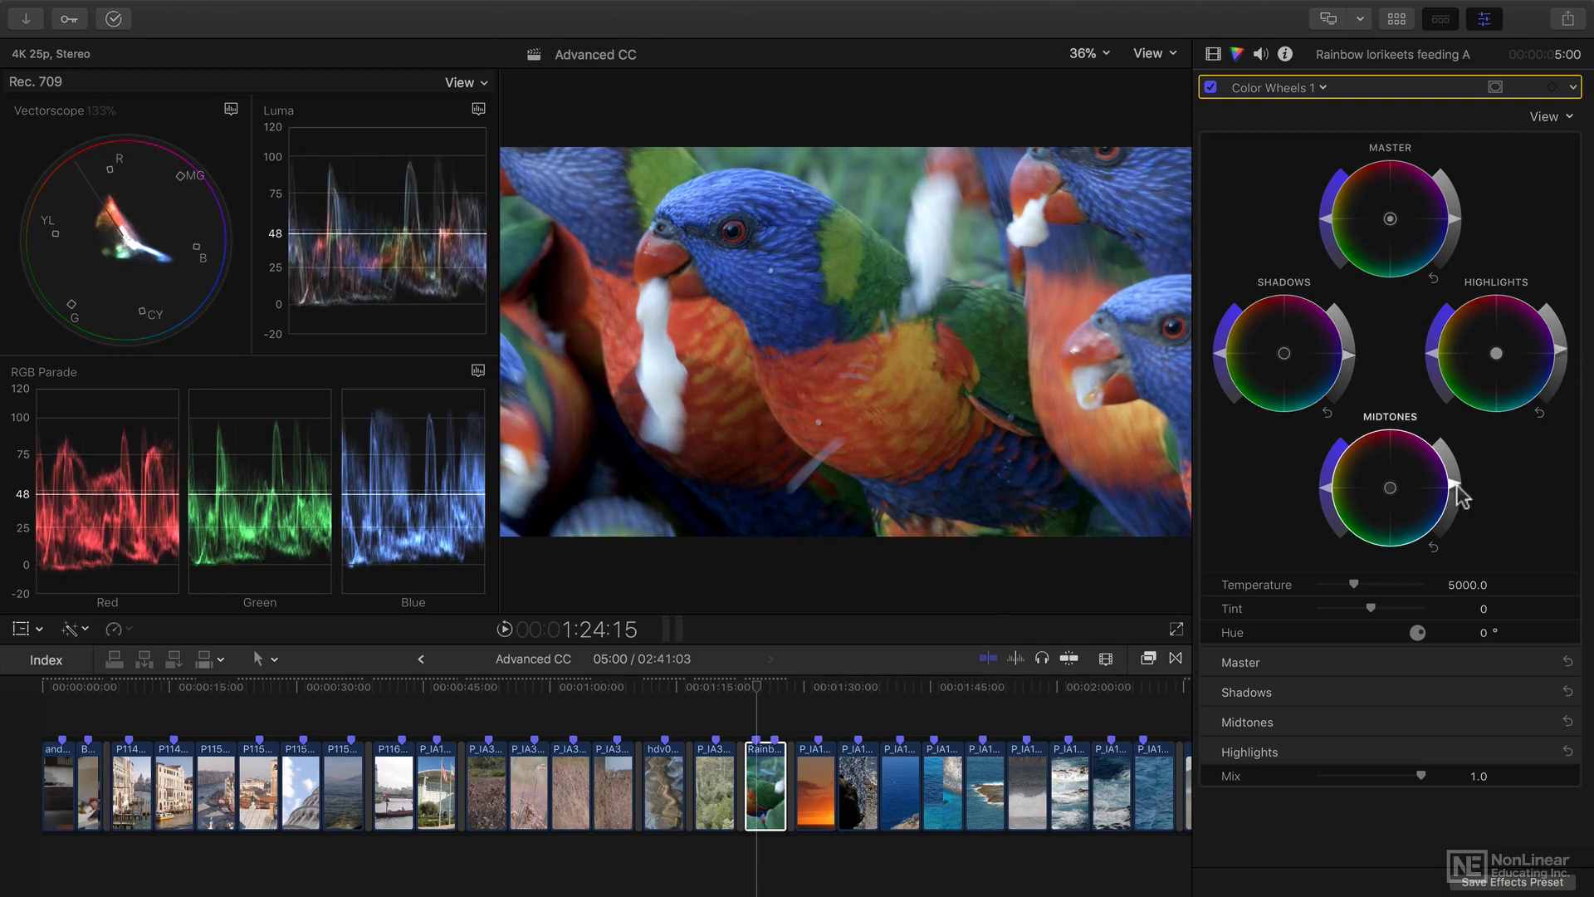
Add Color Curves 2, then raise a highlight point and lower a shadow point on its Luma curve
left_click(1279, 88)
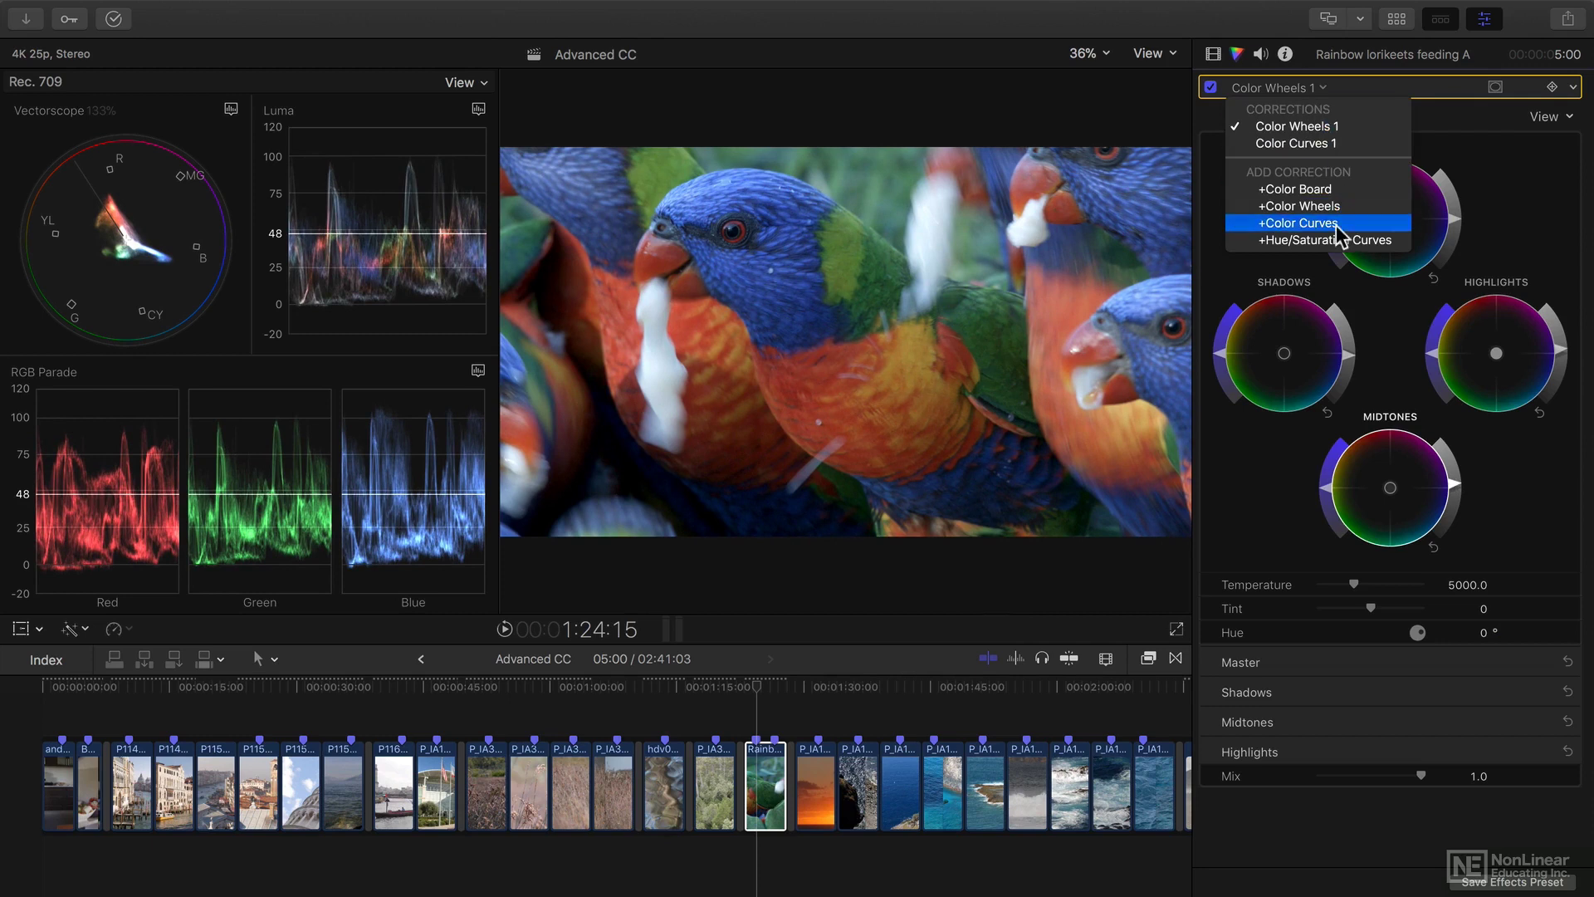
left_click(1299, 223)
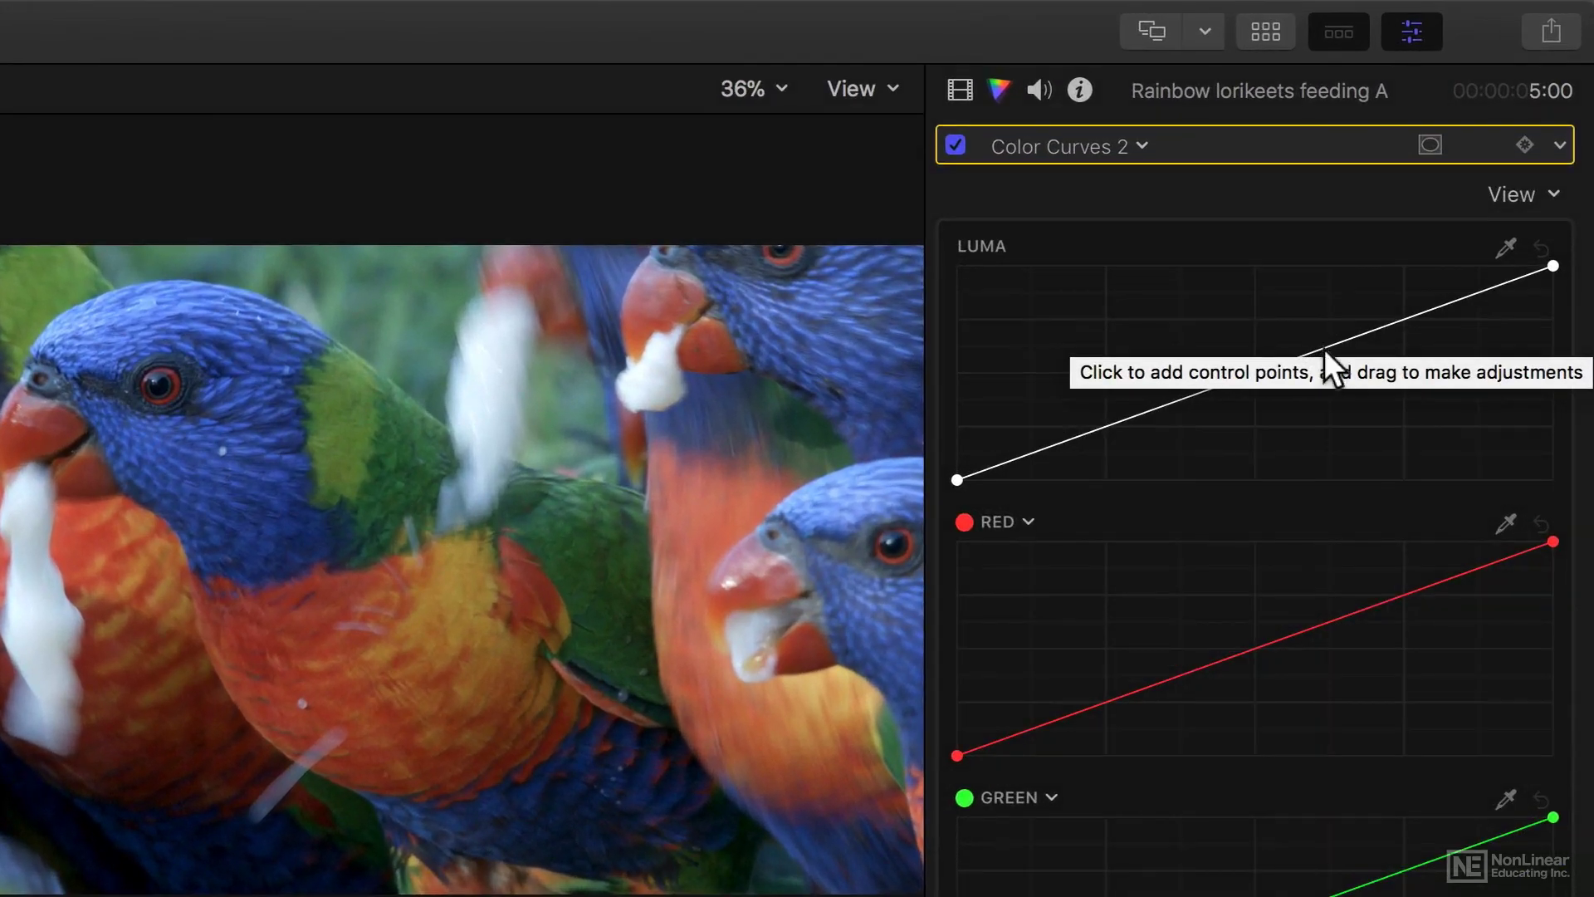
left_click_drag(1323, 347, 1322, 336)
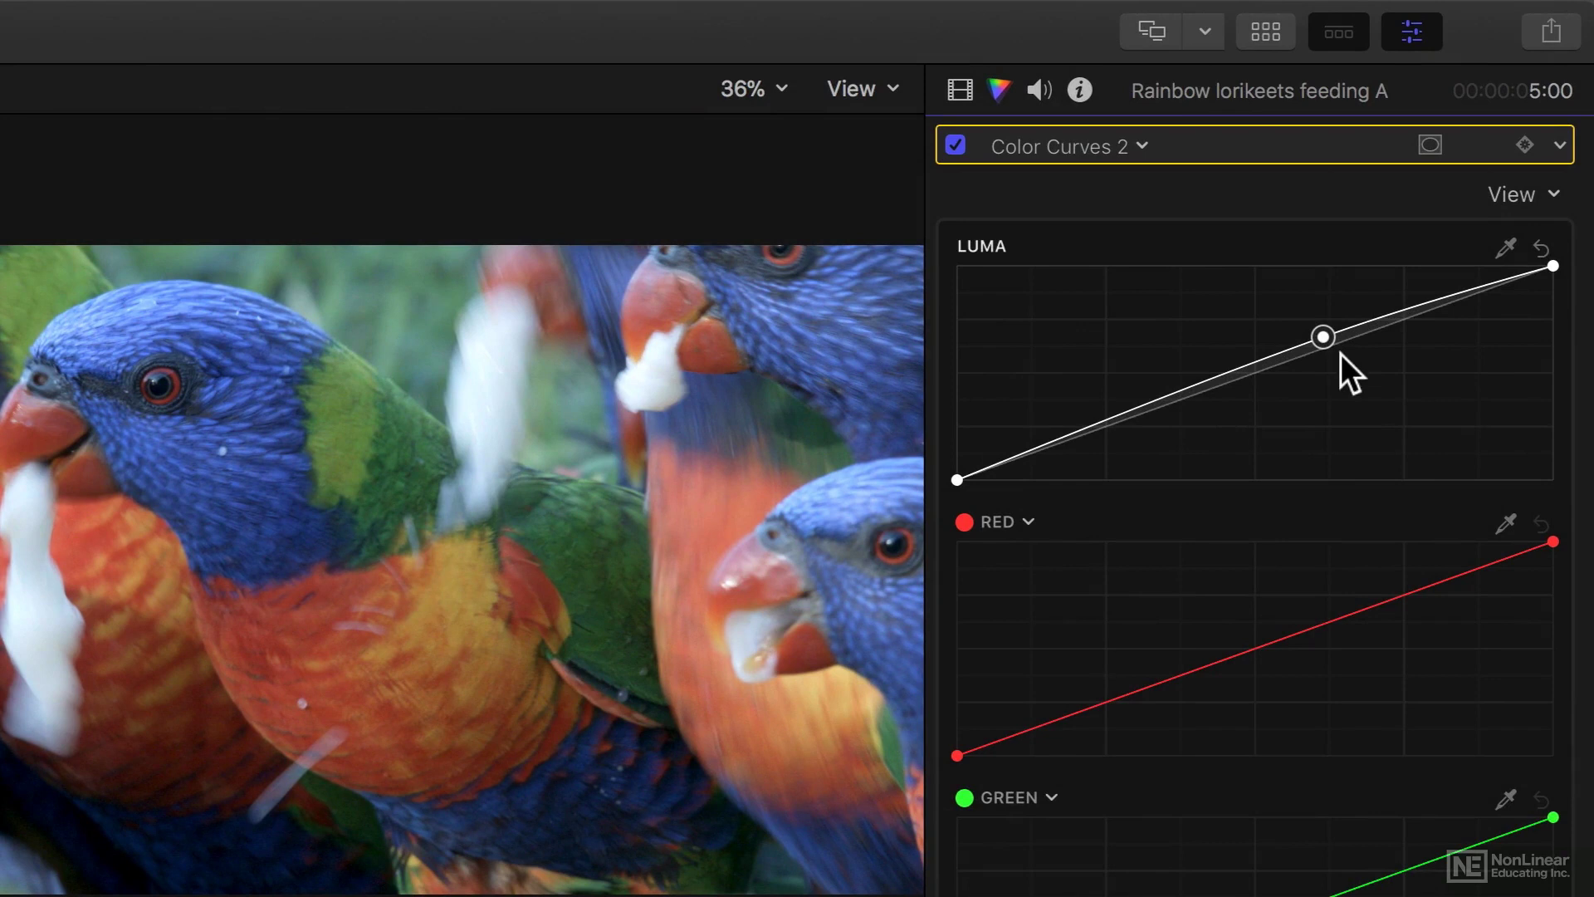
left_click(1112, 422)
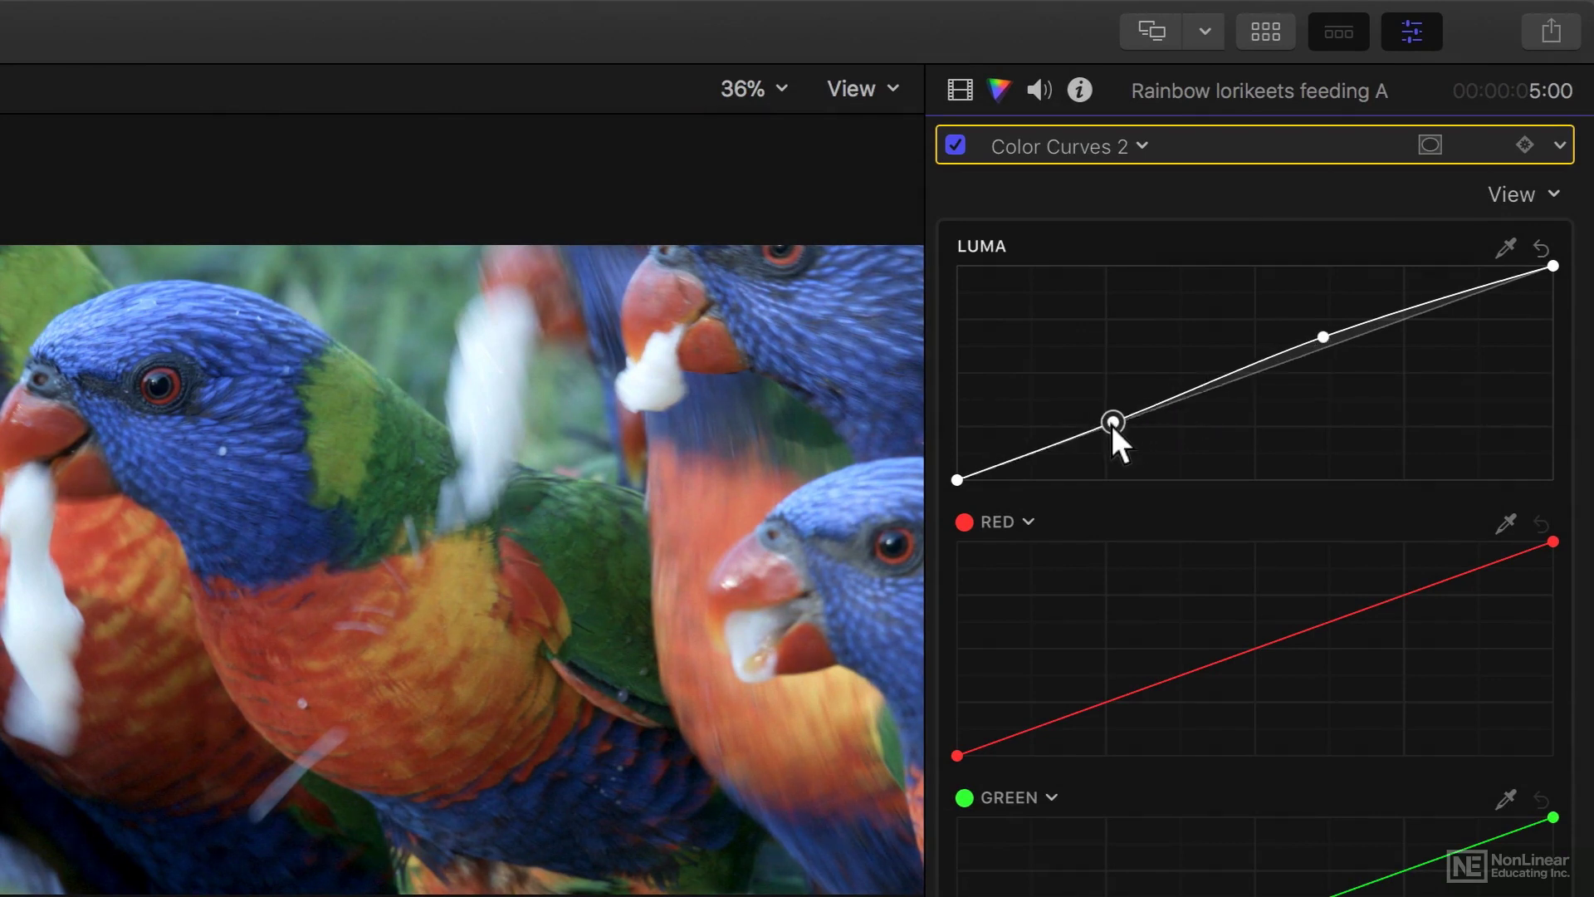
left_click_drag(1112, 423, 1111, 432)
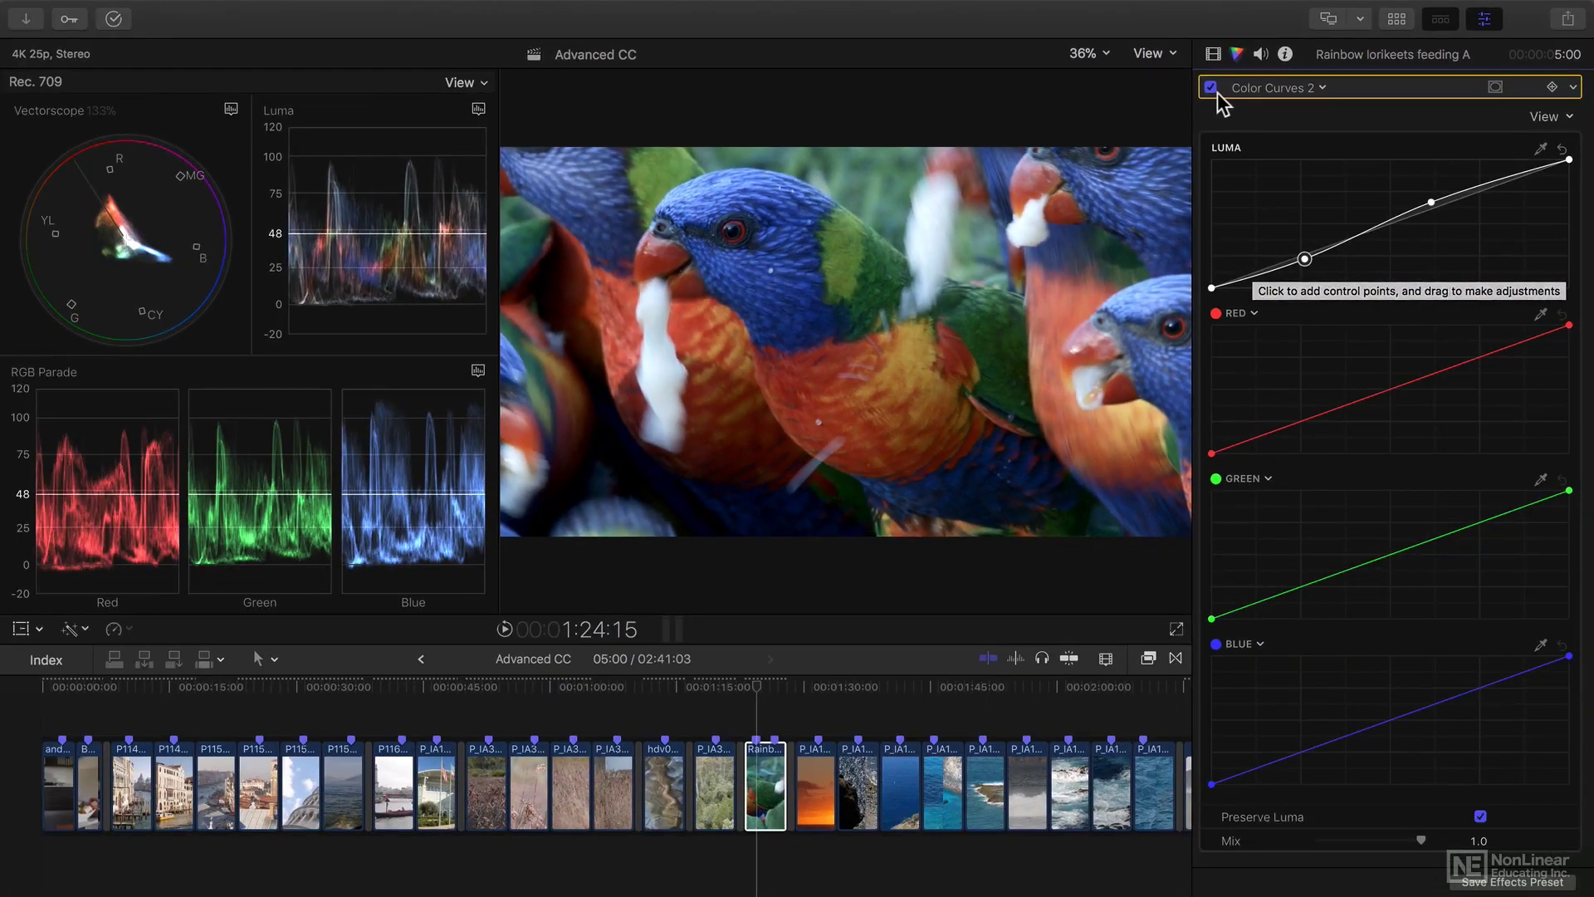
Toggle Color Curves 2 off and on to compare, setting the waveform guide to 52, then 11
left_click(1213, 89)
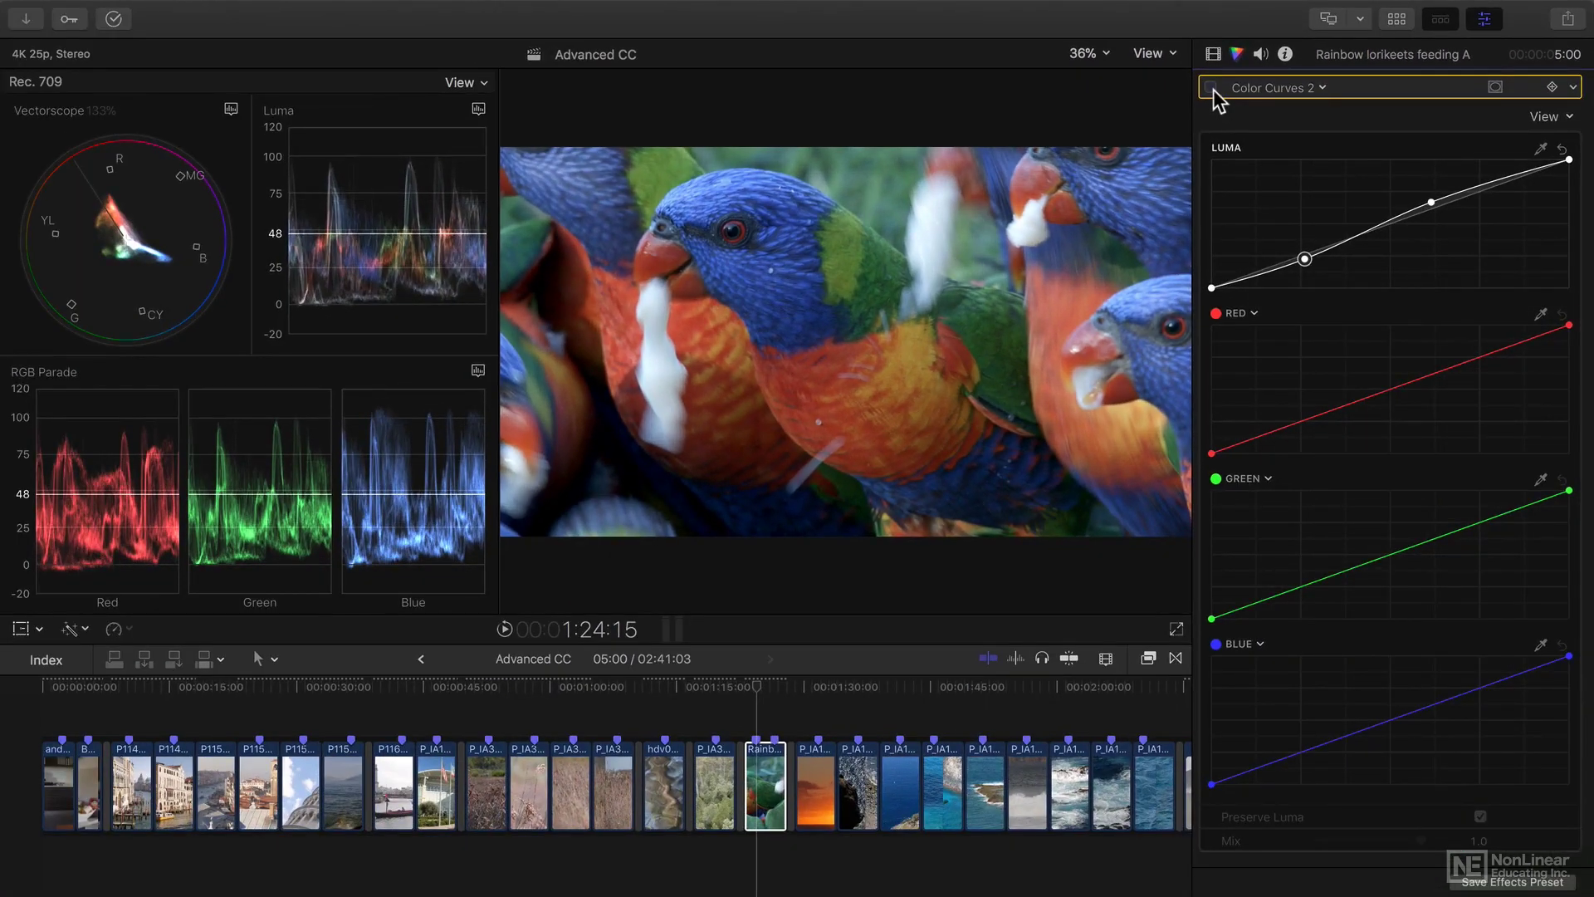
left_click(1213, 90)
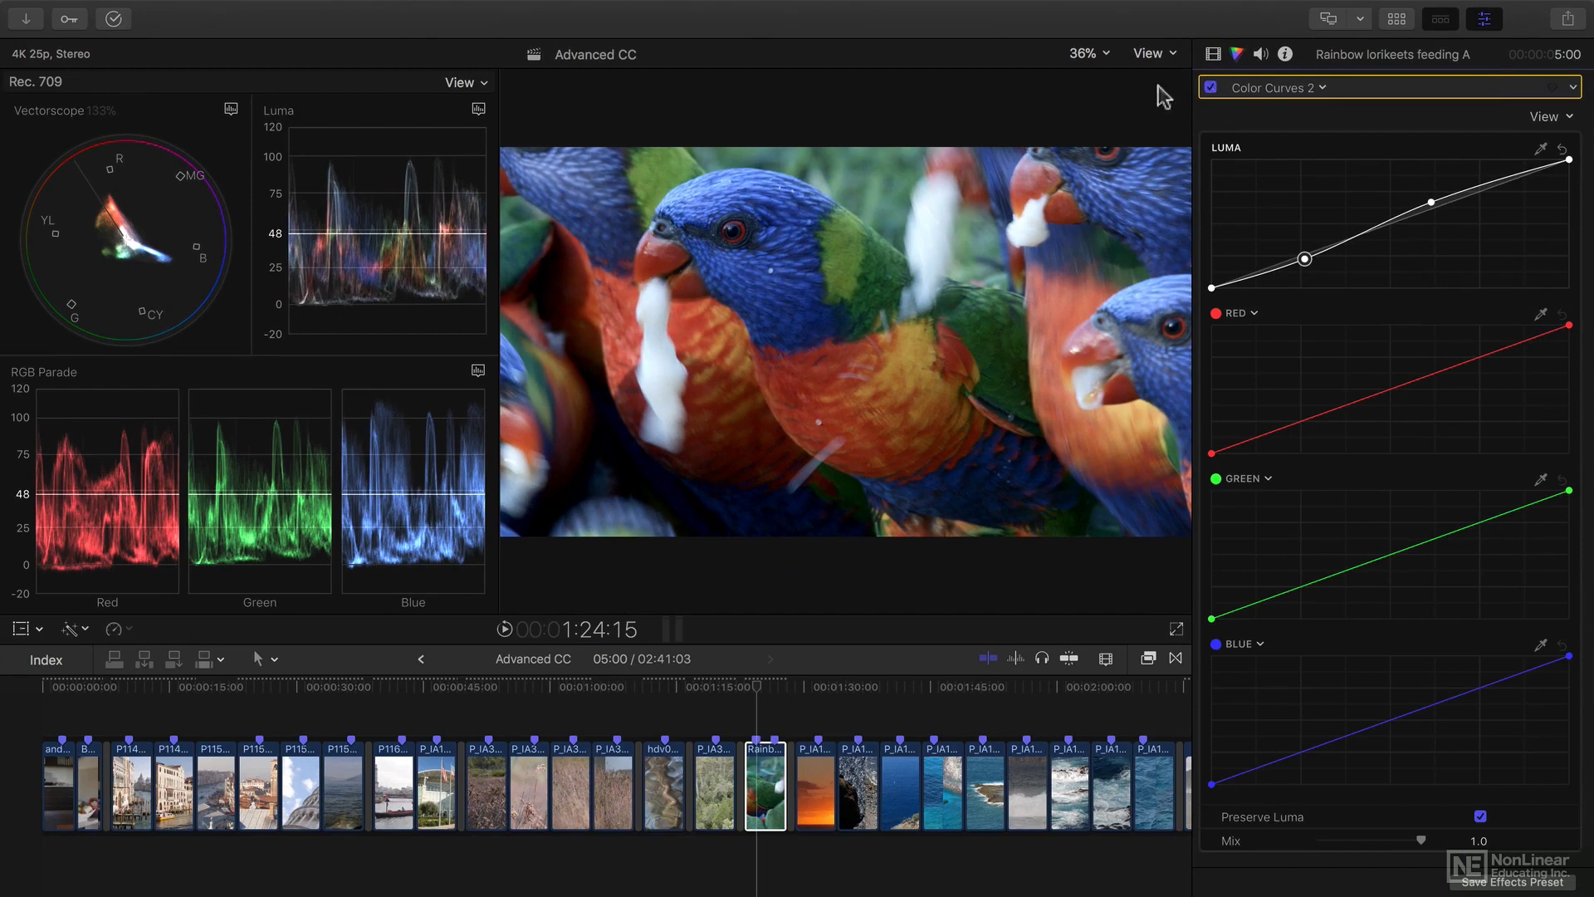
left_click_drag(415, 249, 468, 239)
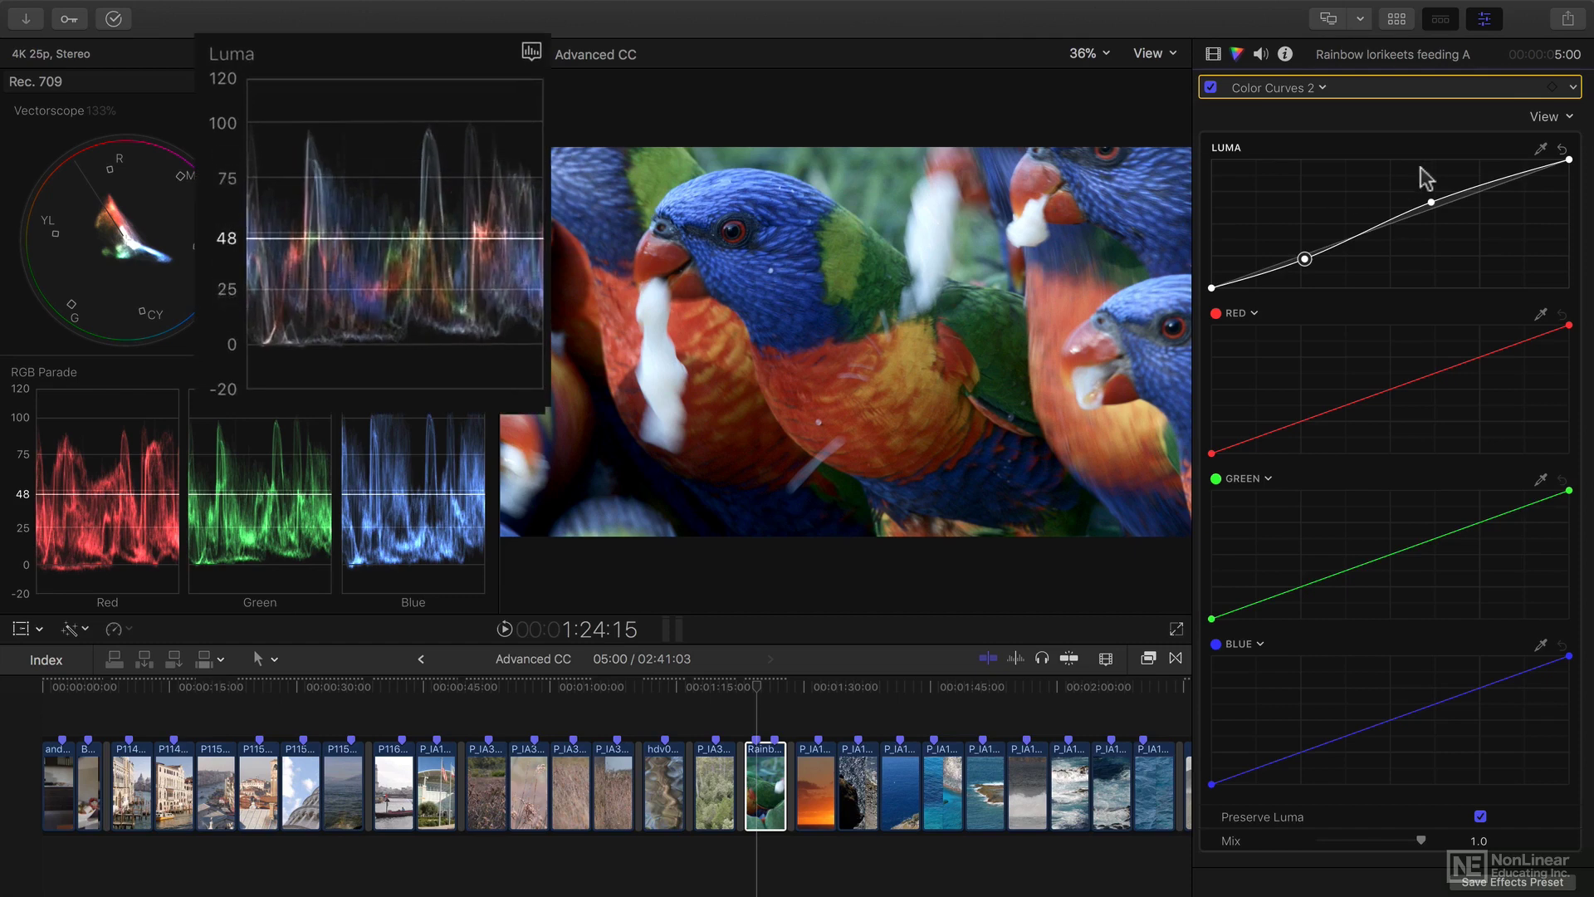
left_click(1211, 87)
left_click(1211, 86)
left_click_drag(498, 170, 449, 238)
Refine the Luma shadow and highlight points to settle the gentle S-curve
left_click_drag(1308, 268, 1308, 270)
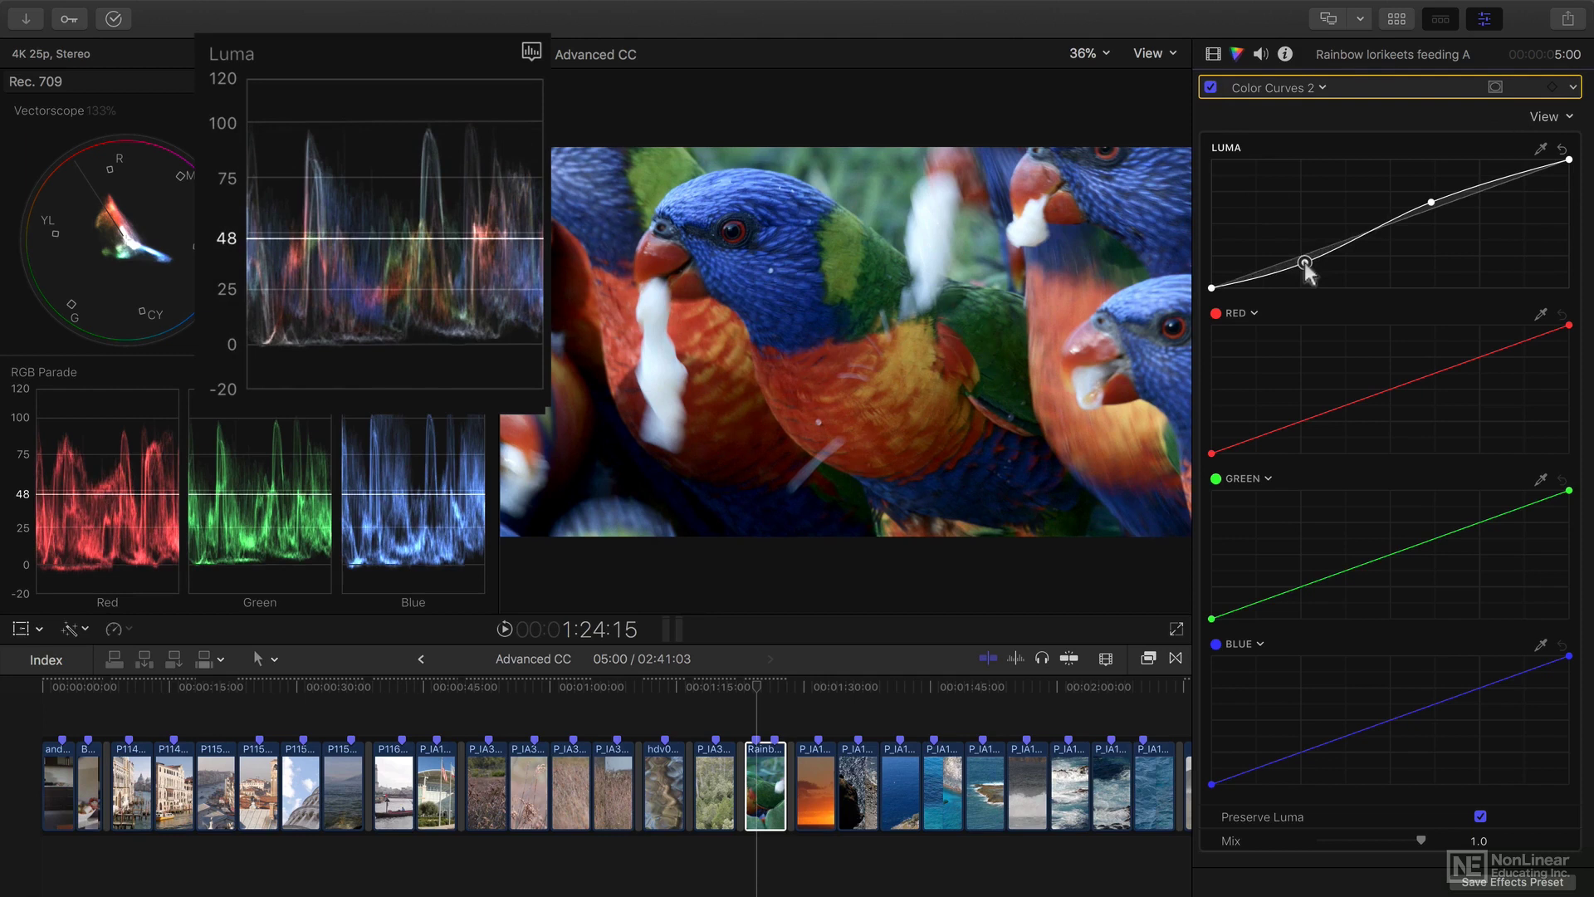
left_click_drag(1434, 205, 1434, 198)
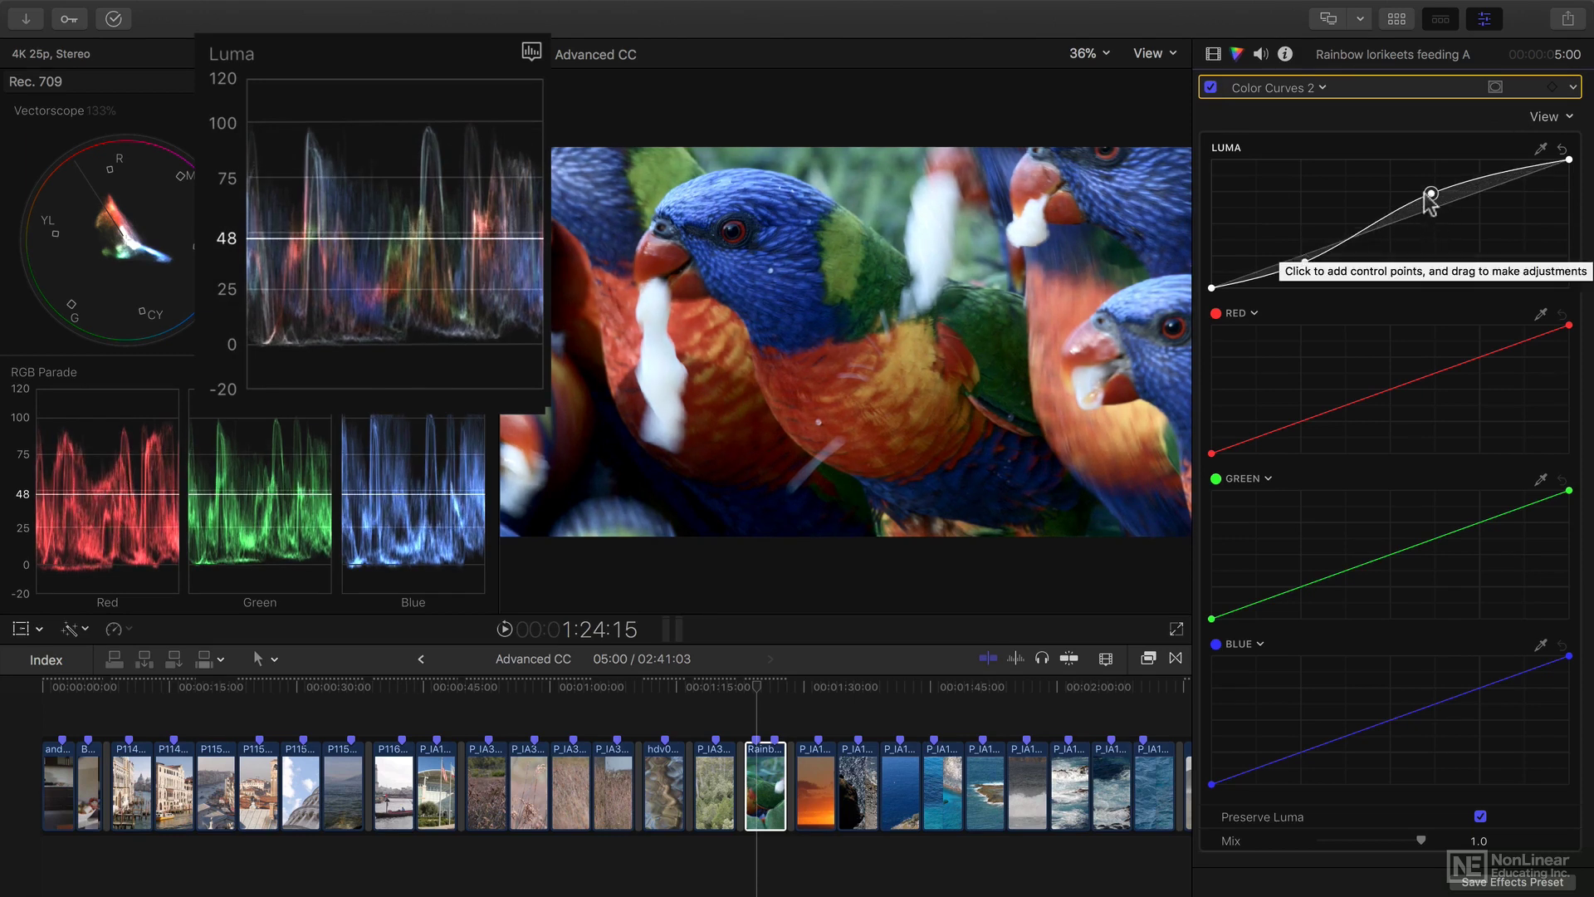
left_click_drag(1430, 198, 1433, 205)
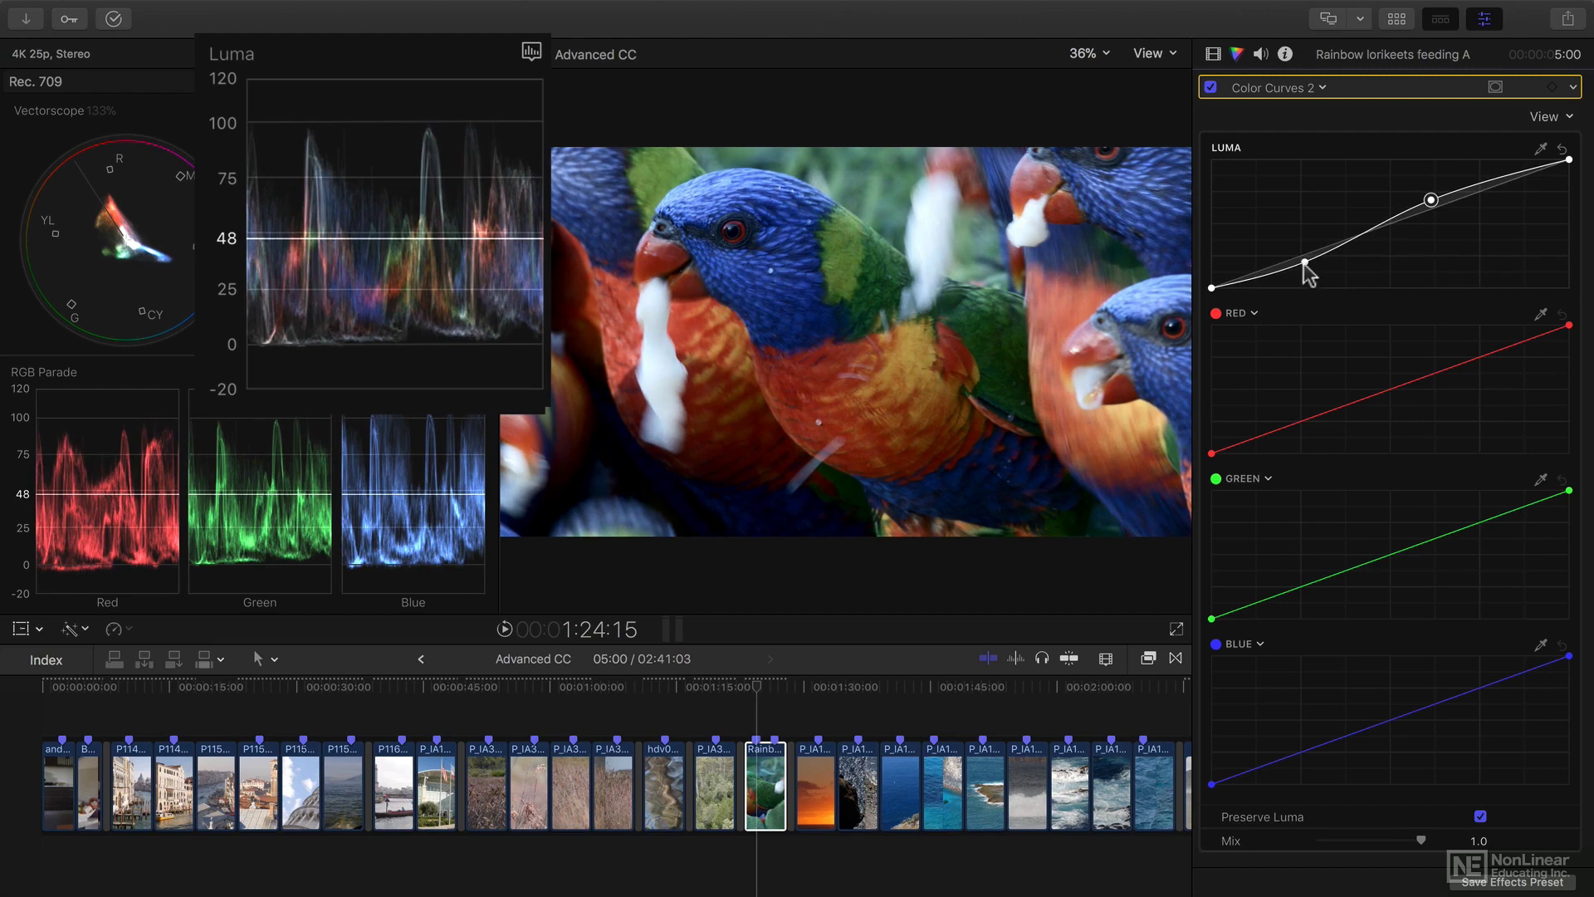
left_click_drag(1305, 266, 1303, 263)
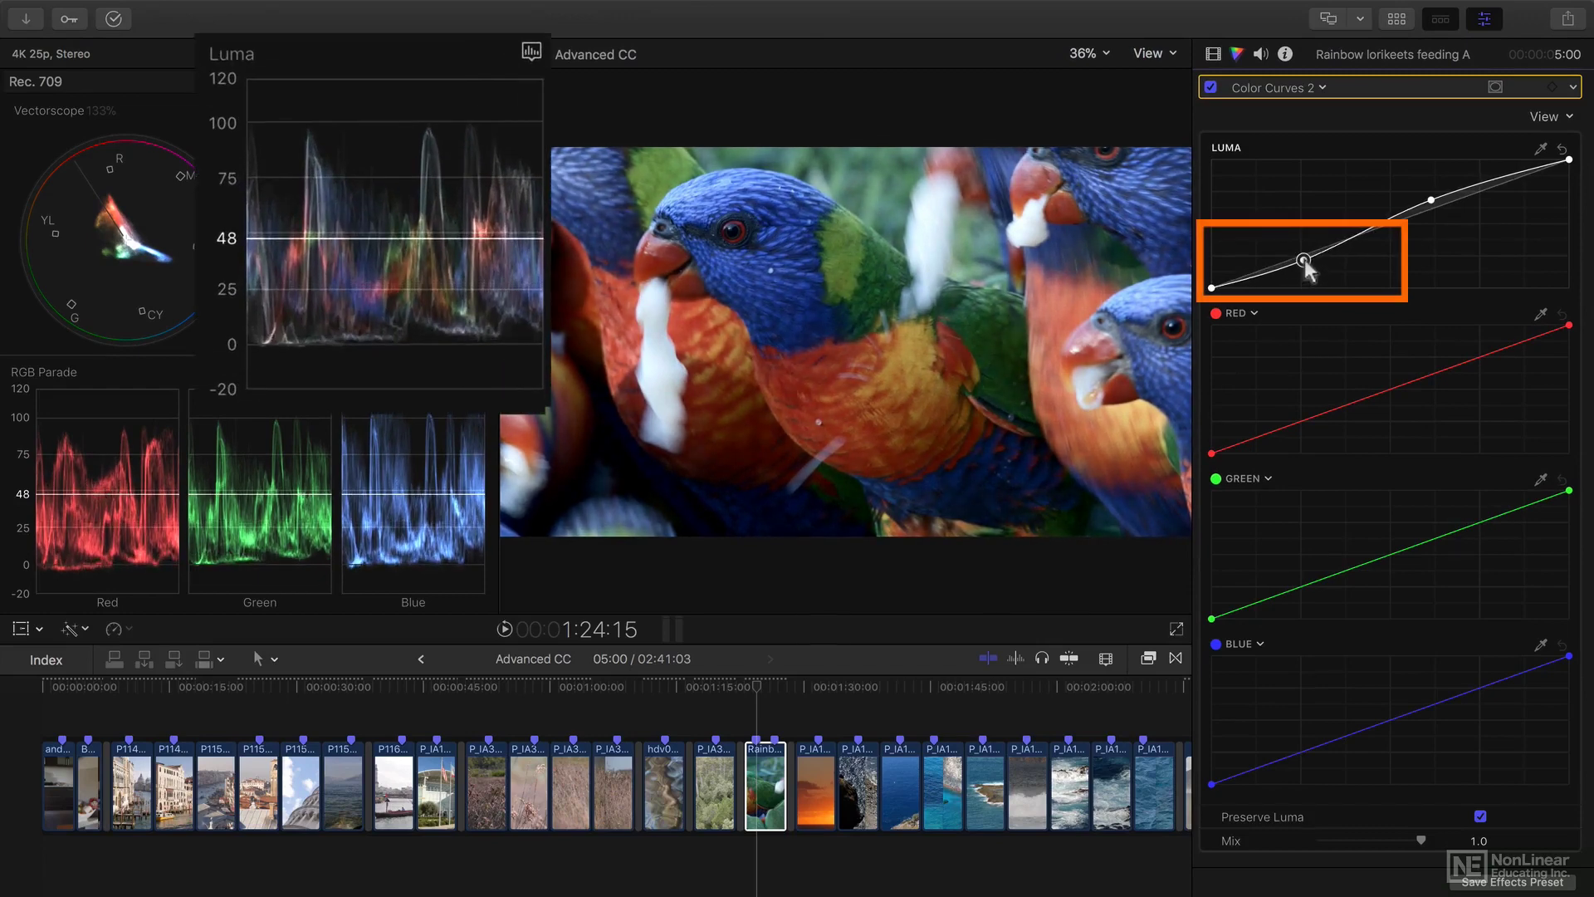
Drag the lower Luma point down and the upper Luma point up for stronger contrast
left_click_drag(1303, 259, 1302, 264)
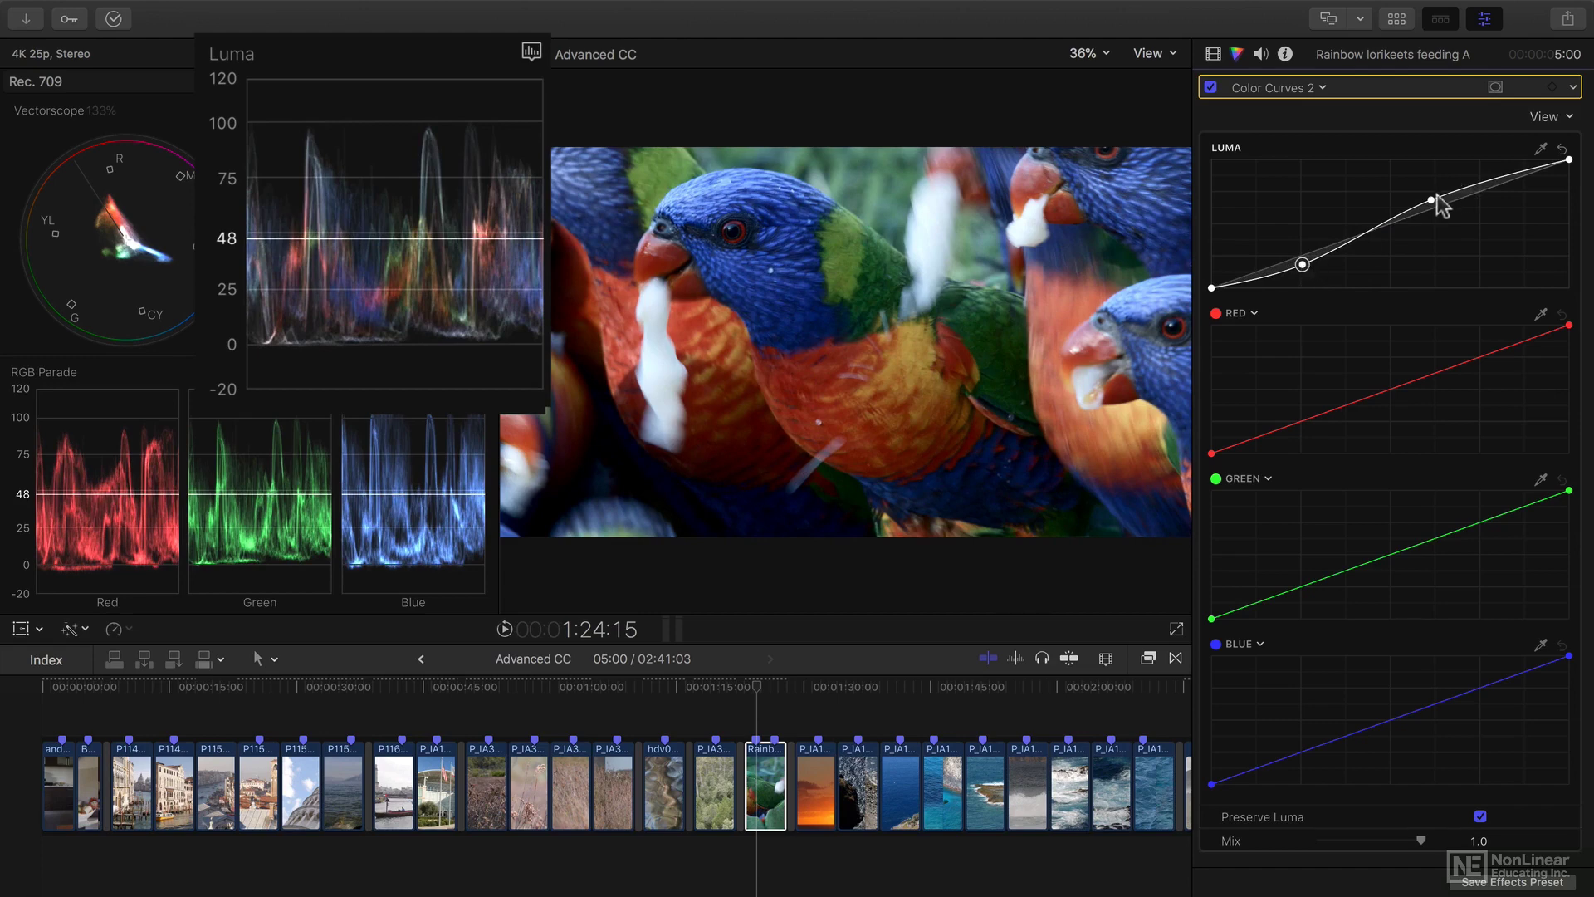
left_click_drag(1432, 200, 1433, 196)
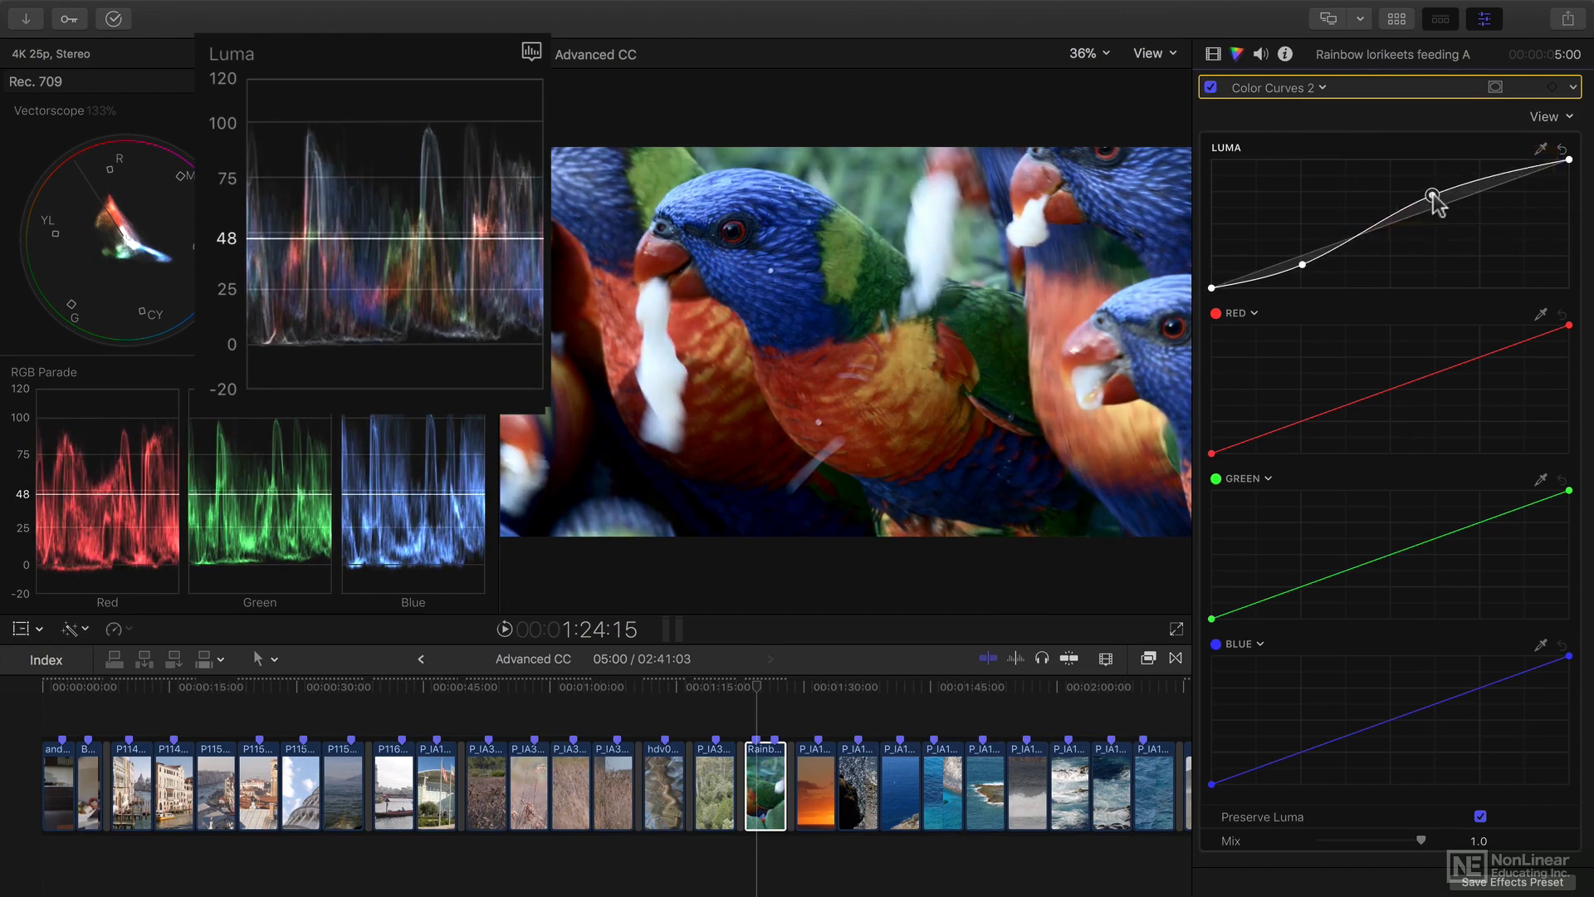
Reset the Luma curve, then add and adjust an upper point and a lower shadow point
left_click(1564, 150)
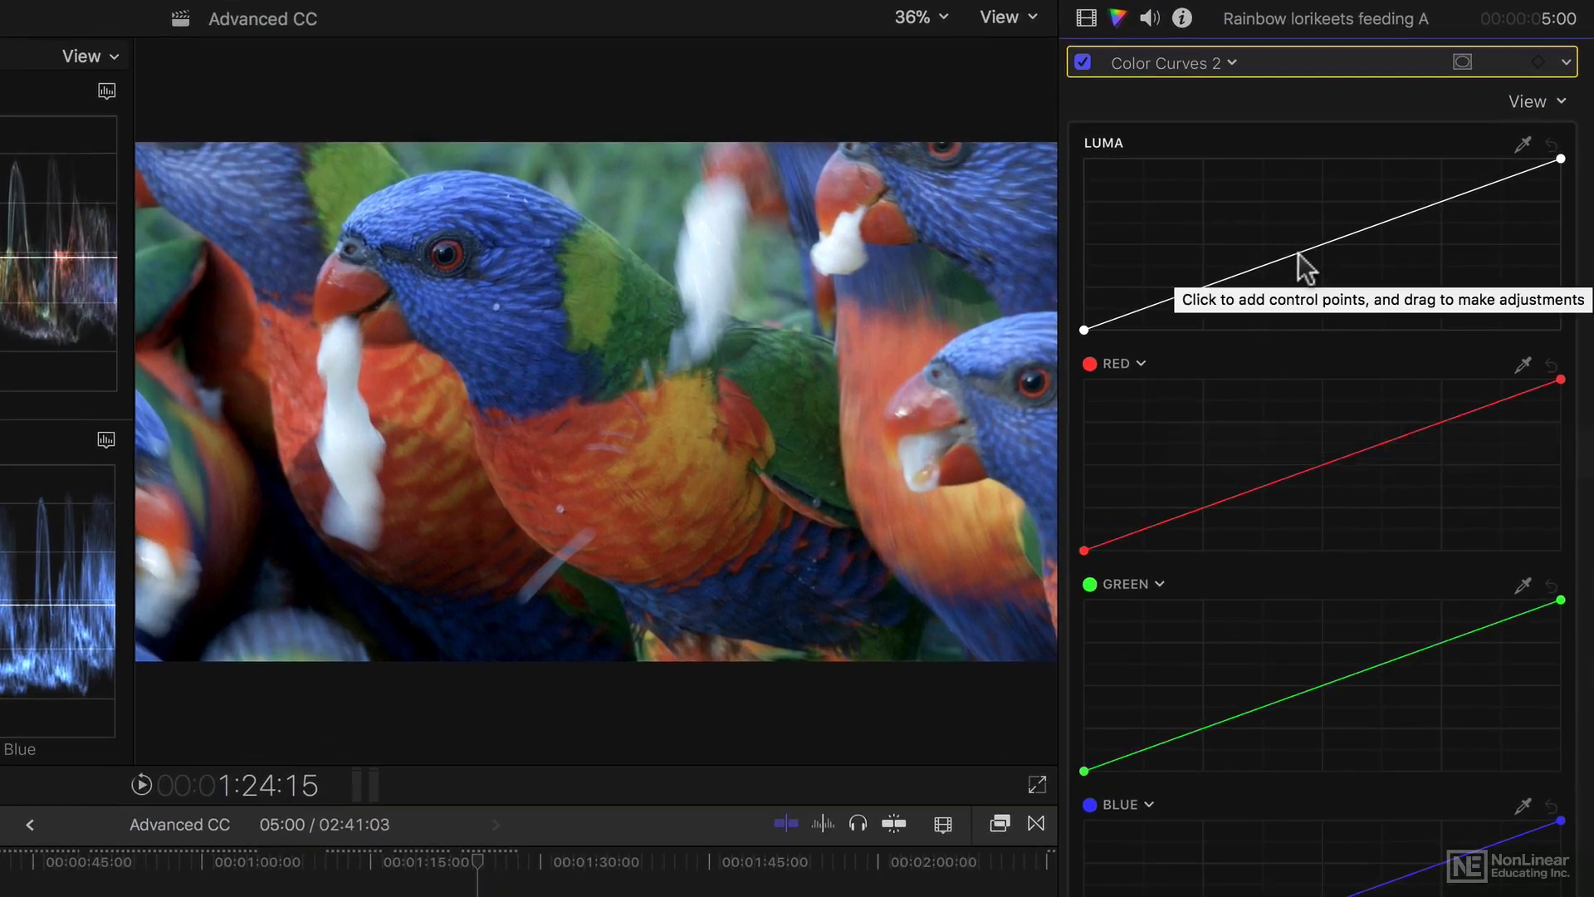
mouse_move(1300, 251)
left_mouse_down()
mouse_move(1307, 236)
mouse_move(1307, 267)
left_mouse_up()
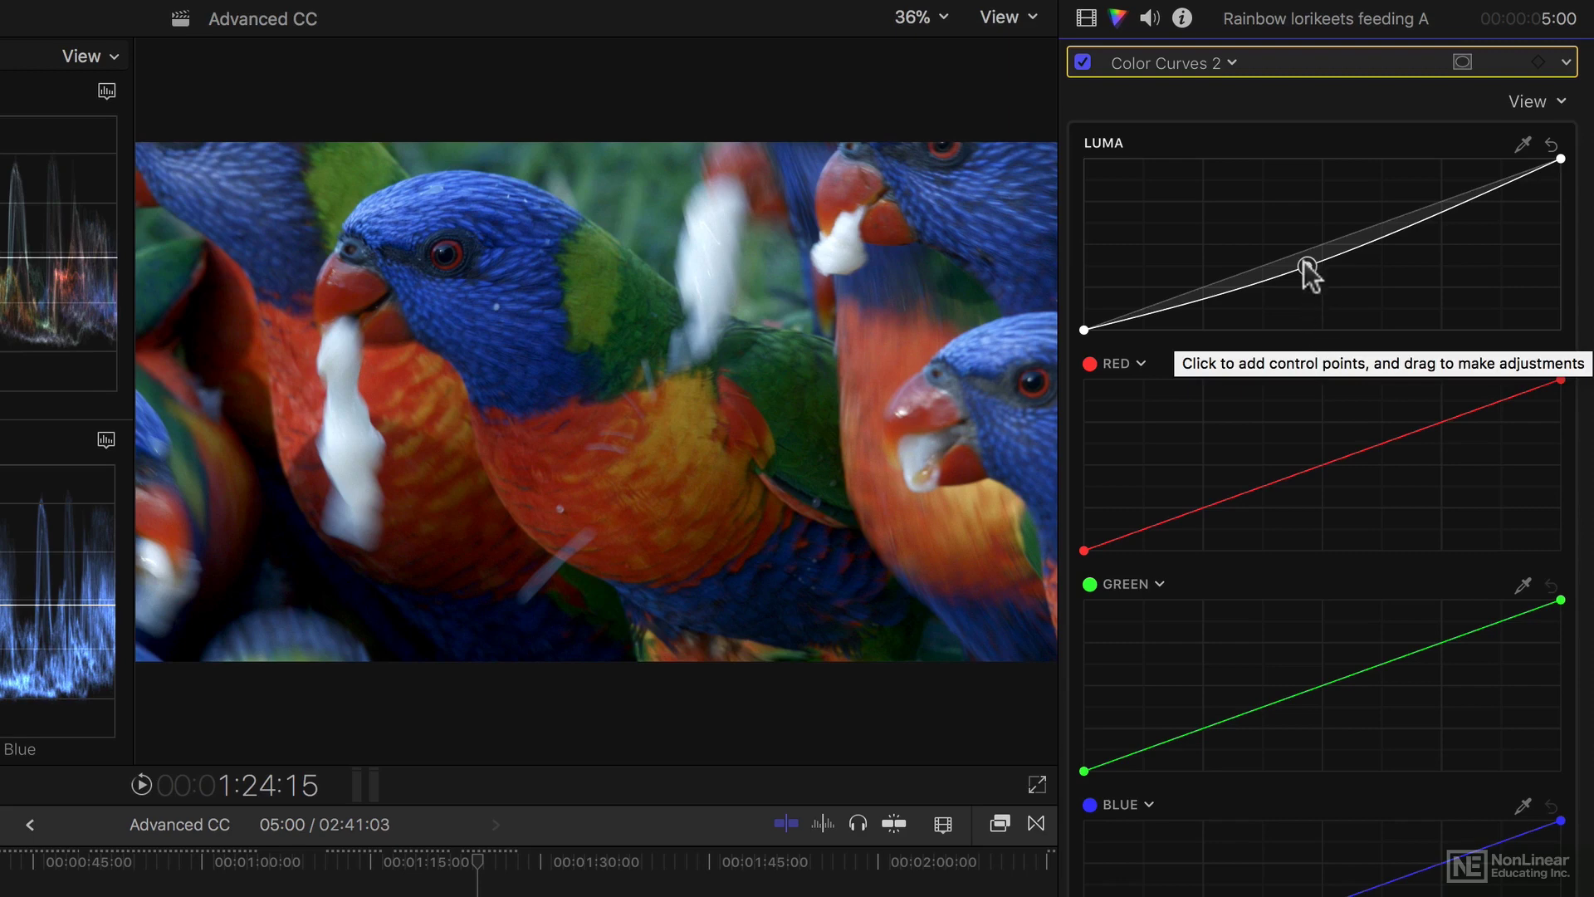
mouse_move(1307, 267)
left_mouse_down()
mouse_move(1311, 232)
mouse_move(1366, 220)
left_mouse_up()
left_click(1199, 284)
left_click_drag(1200, 285, 1199, 297)
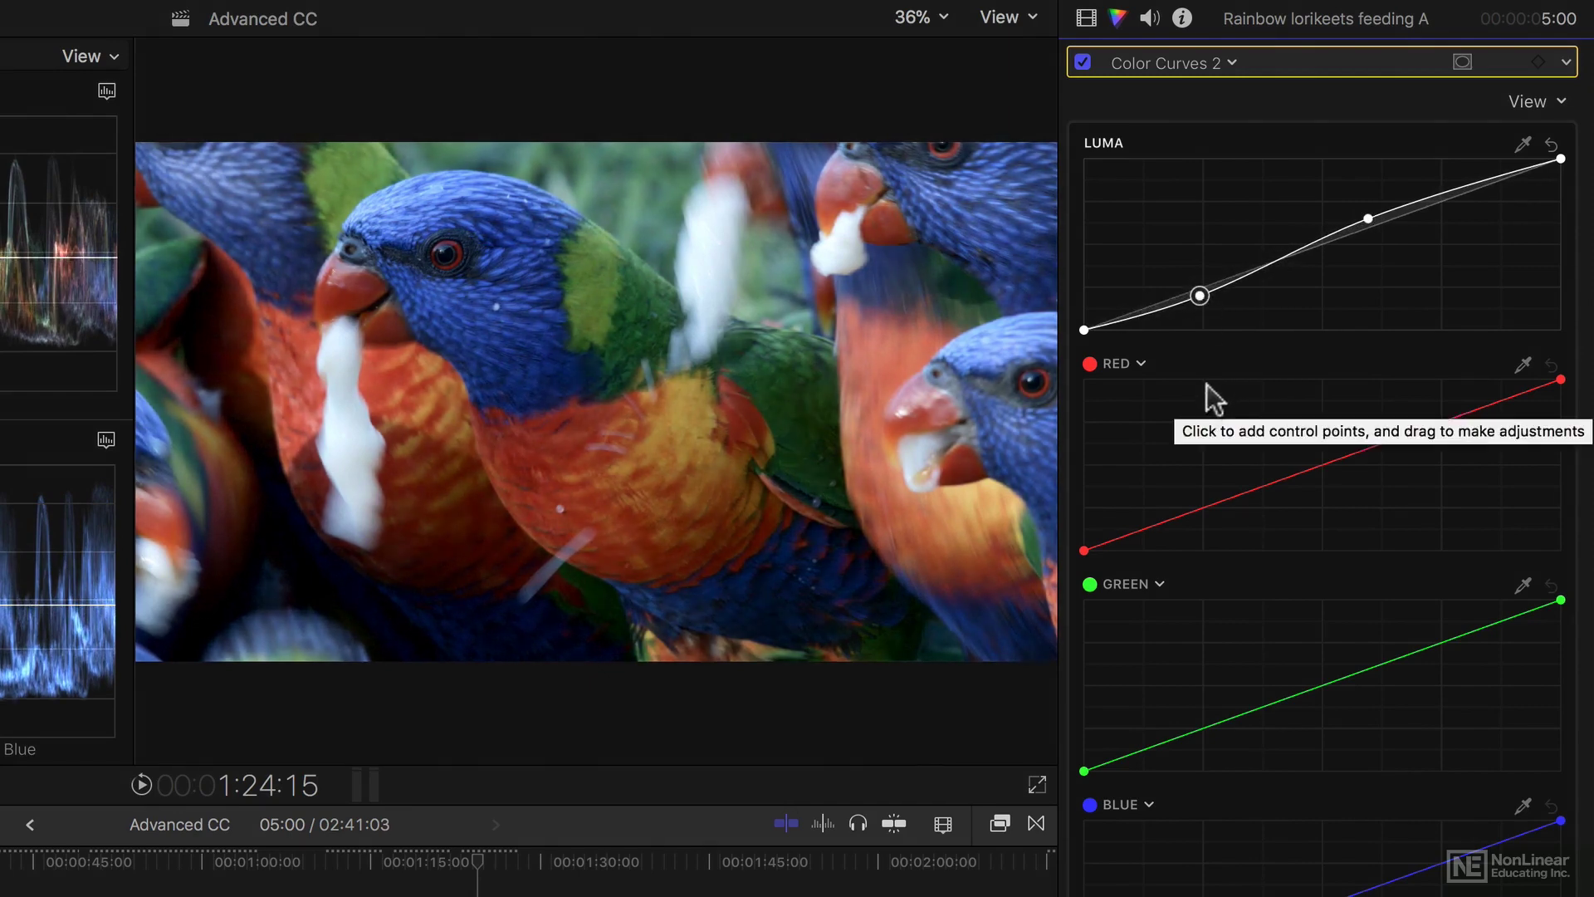
left_click_drag(1199, 296, 1199, 279)
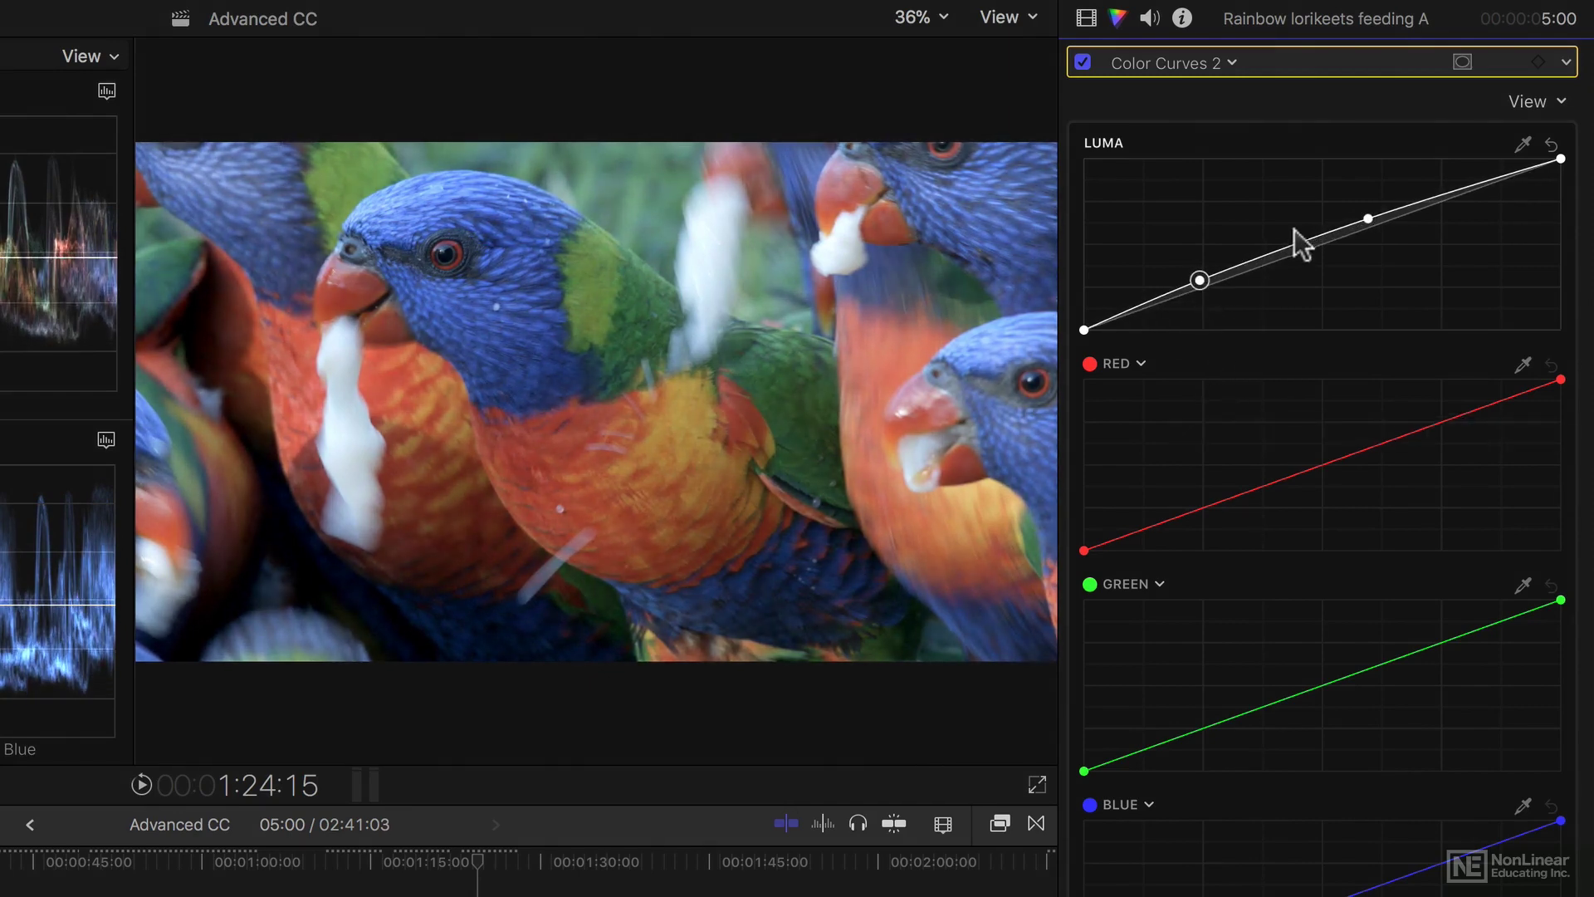
left_click_drag(1370, 218, 1392, 227)
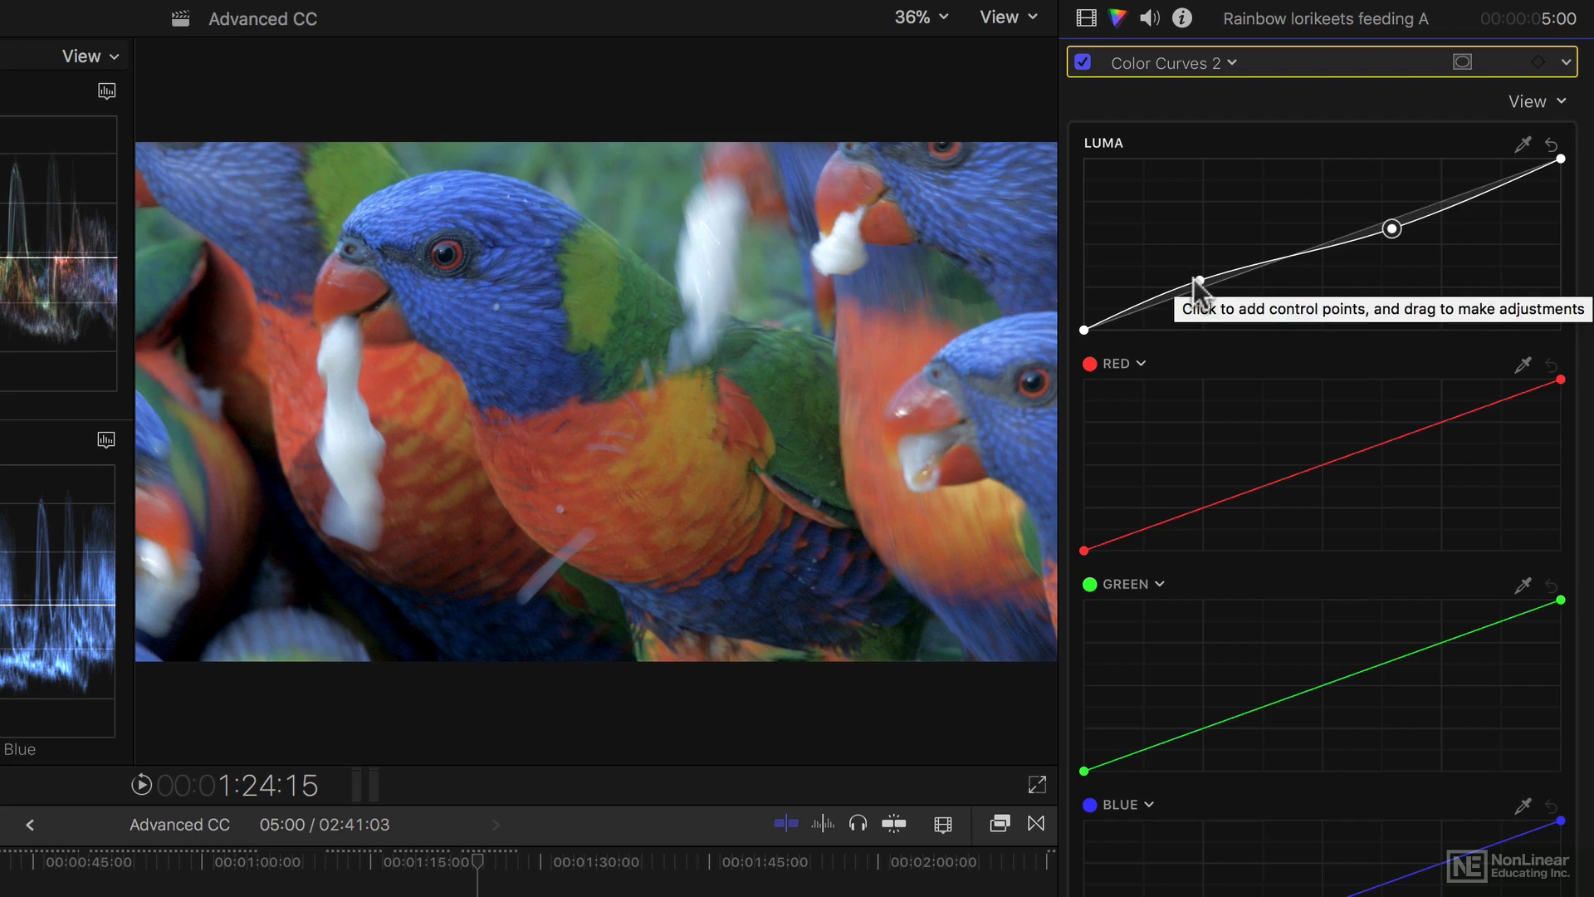
left_click_drag(1389, 228, 1383, 217)
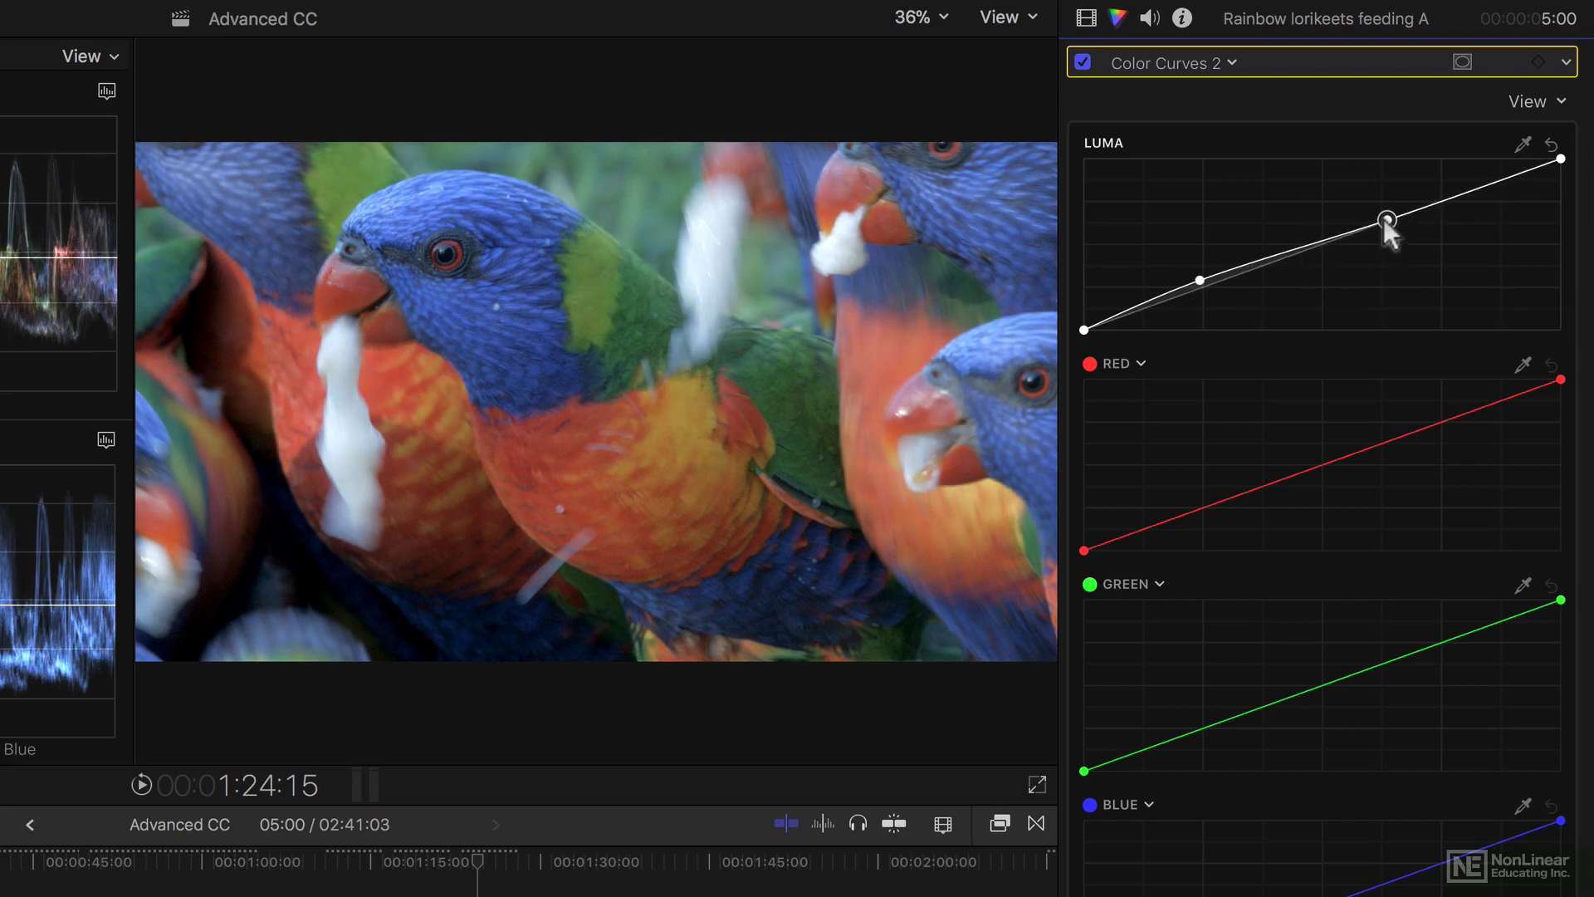
Keep adjusting and adding Luma points, then reset the curve to a straight diagonal
left_click_drag(1201, 282, 1196, 304)
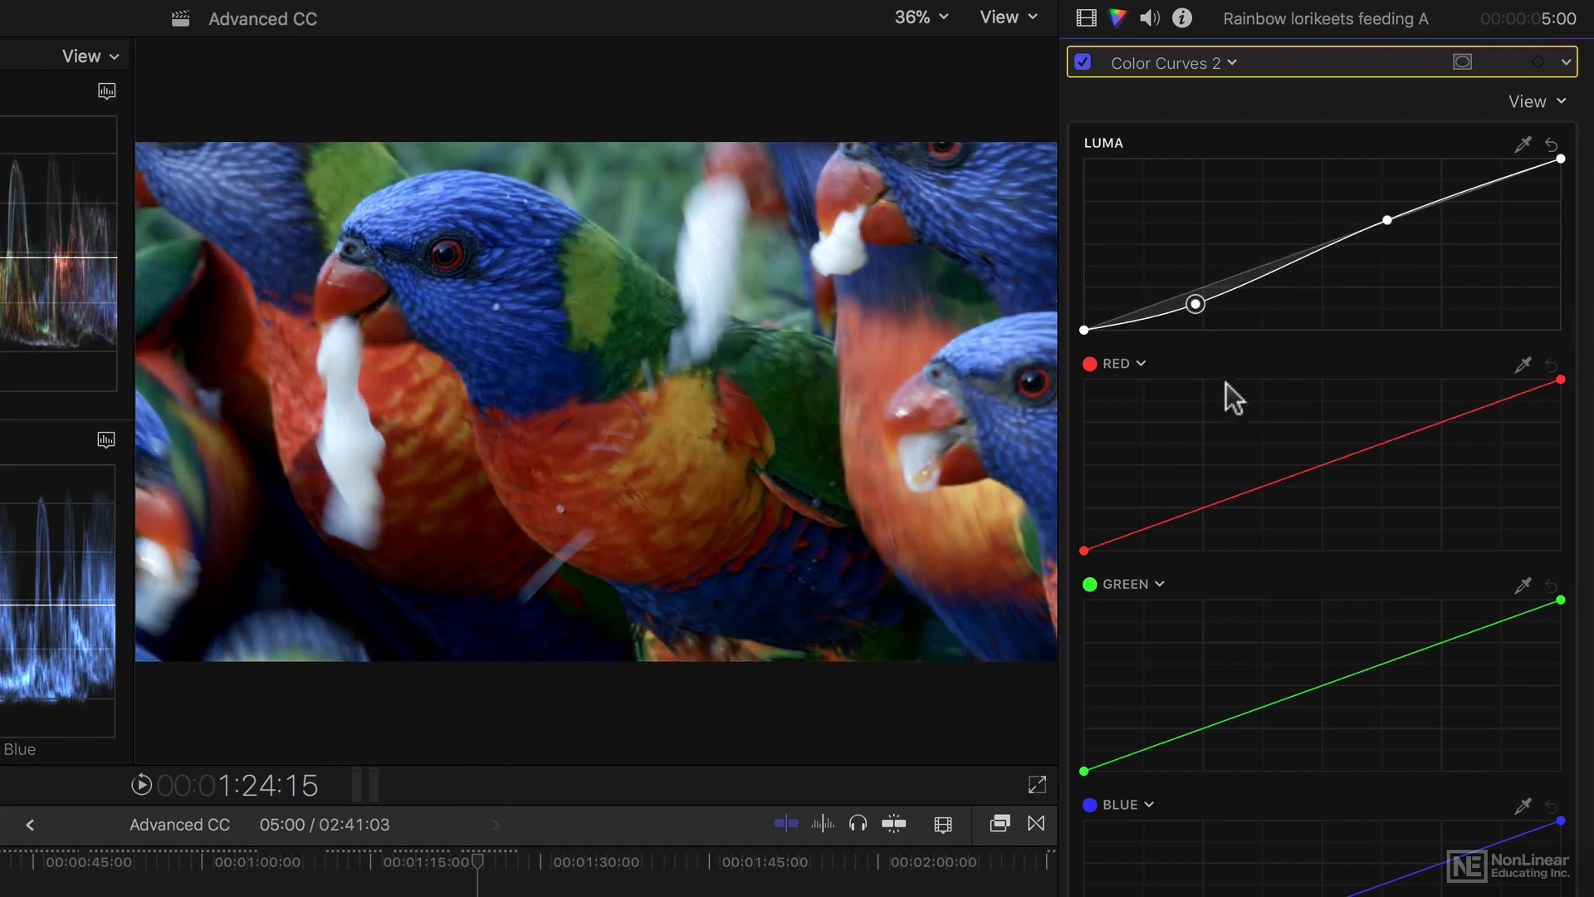
left_click_drag(1195, 304, 1199, 287)
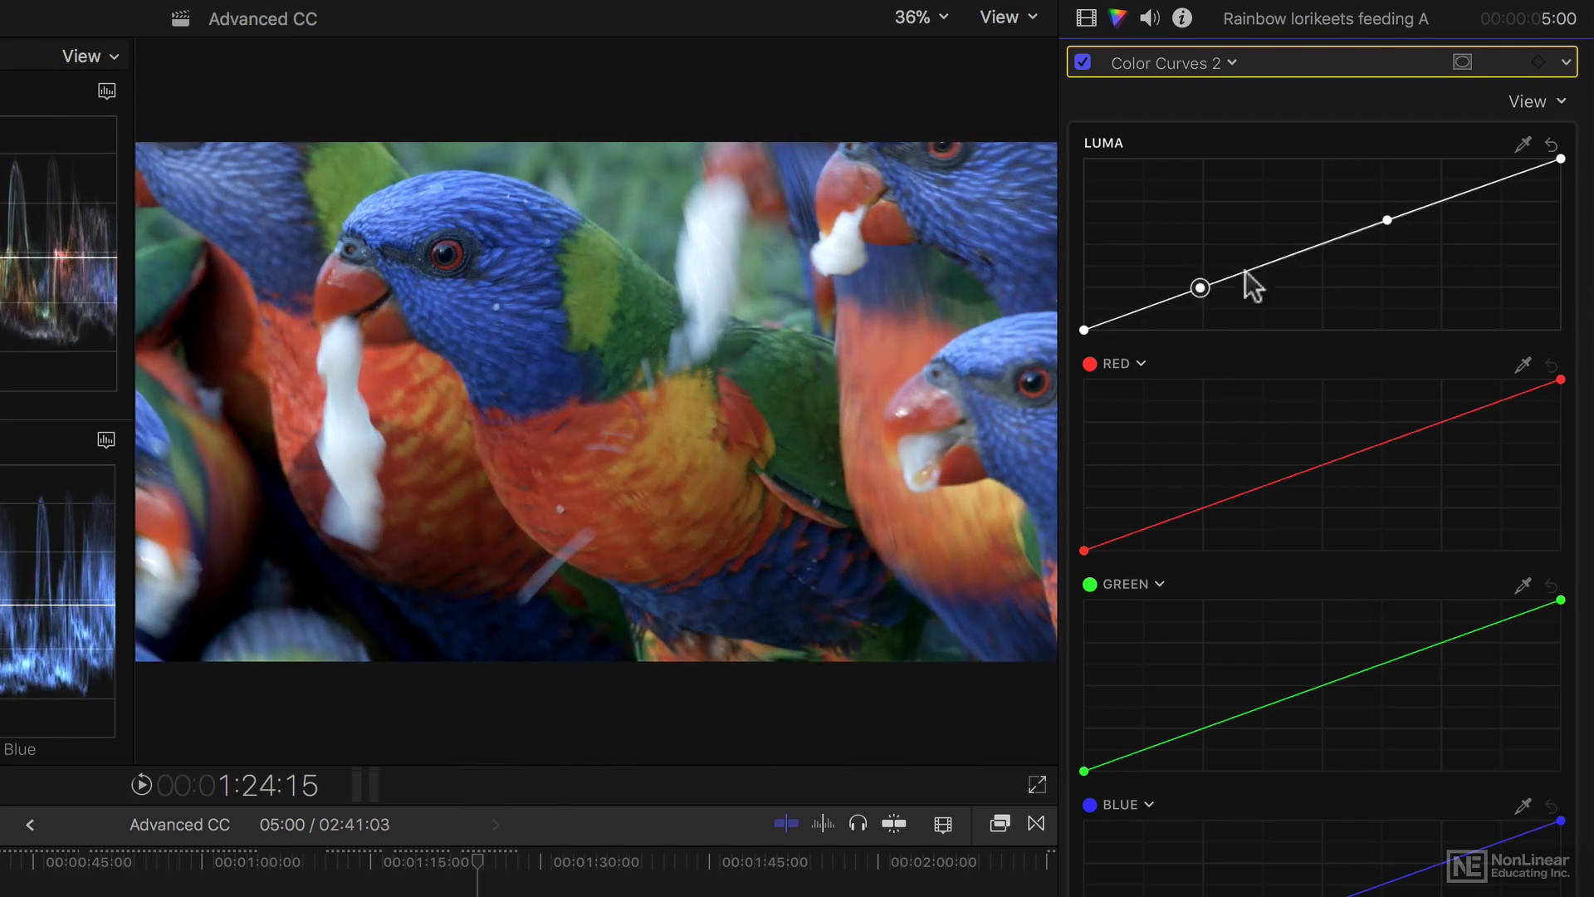
mouse_move(1387, 220)
left_mouse_down()
mouse_move(1388, 207)
mouse_move(1388, 233)
left_mouse_up()
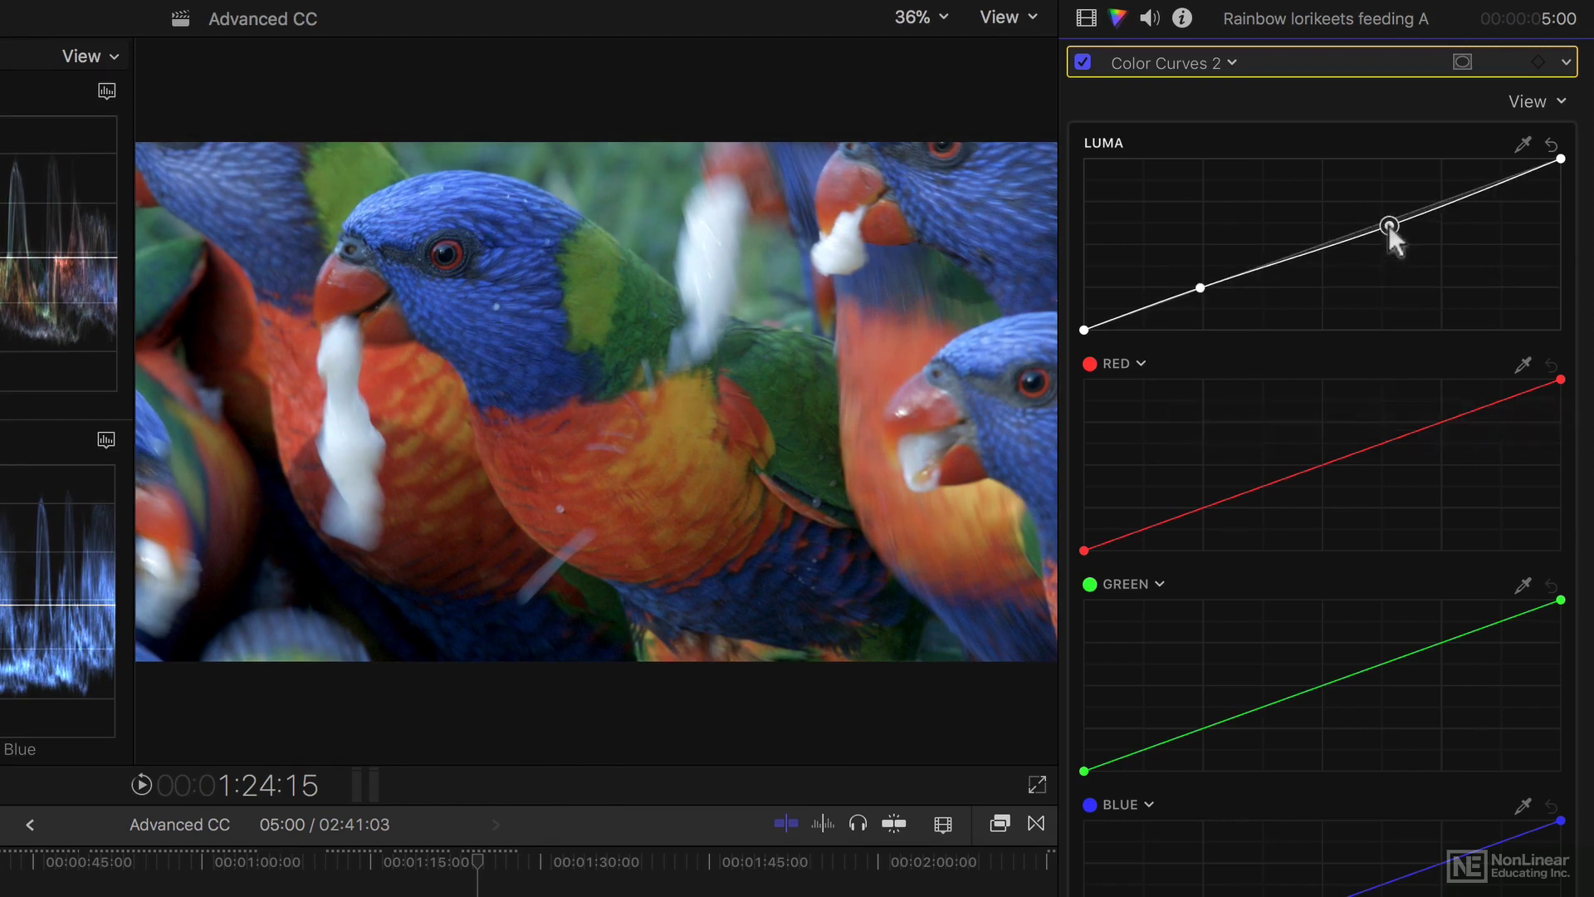
left_click_drag(1389, 230, 1388, 211)
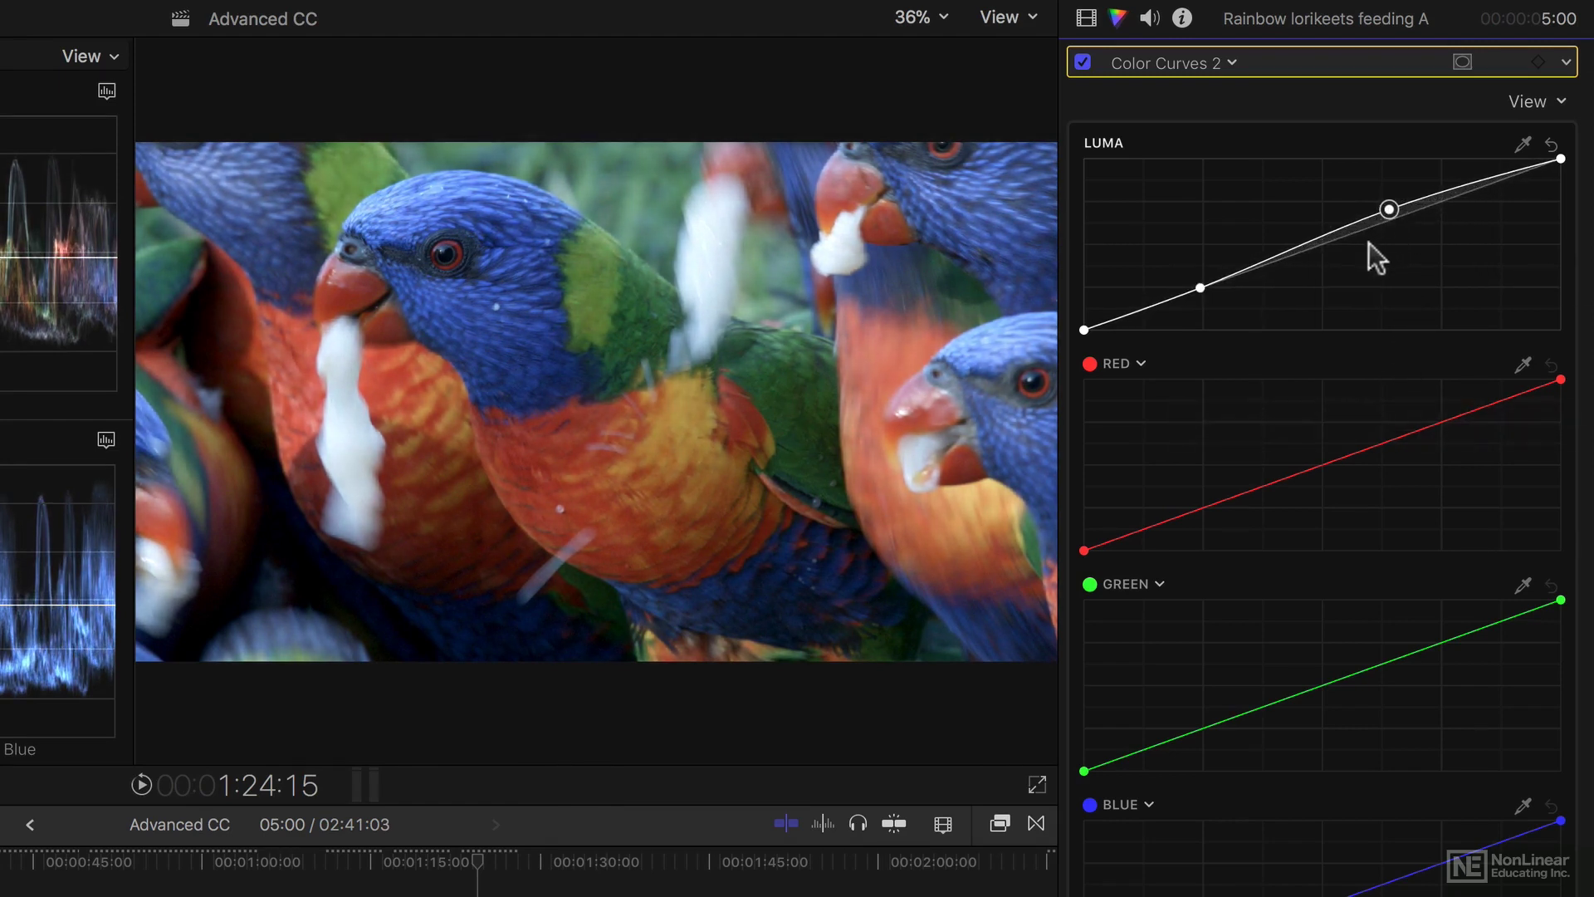
left_click(1343, 229)
left_click(1295, 251)
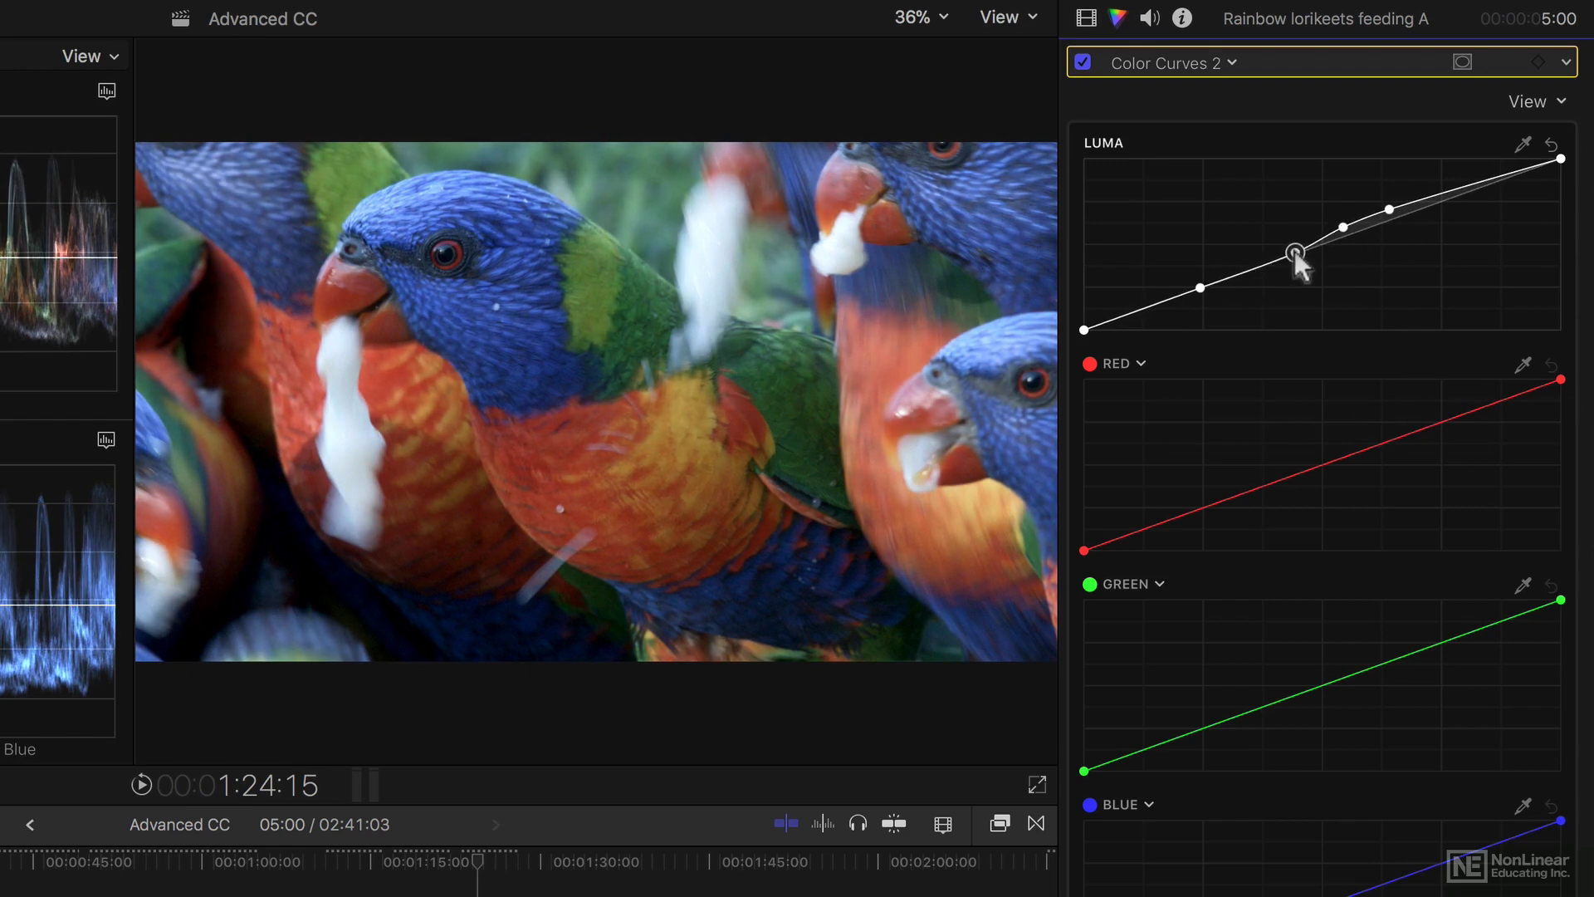
left_click_drag(1200, 288, 1199, 296)
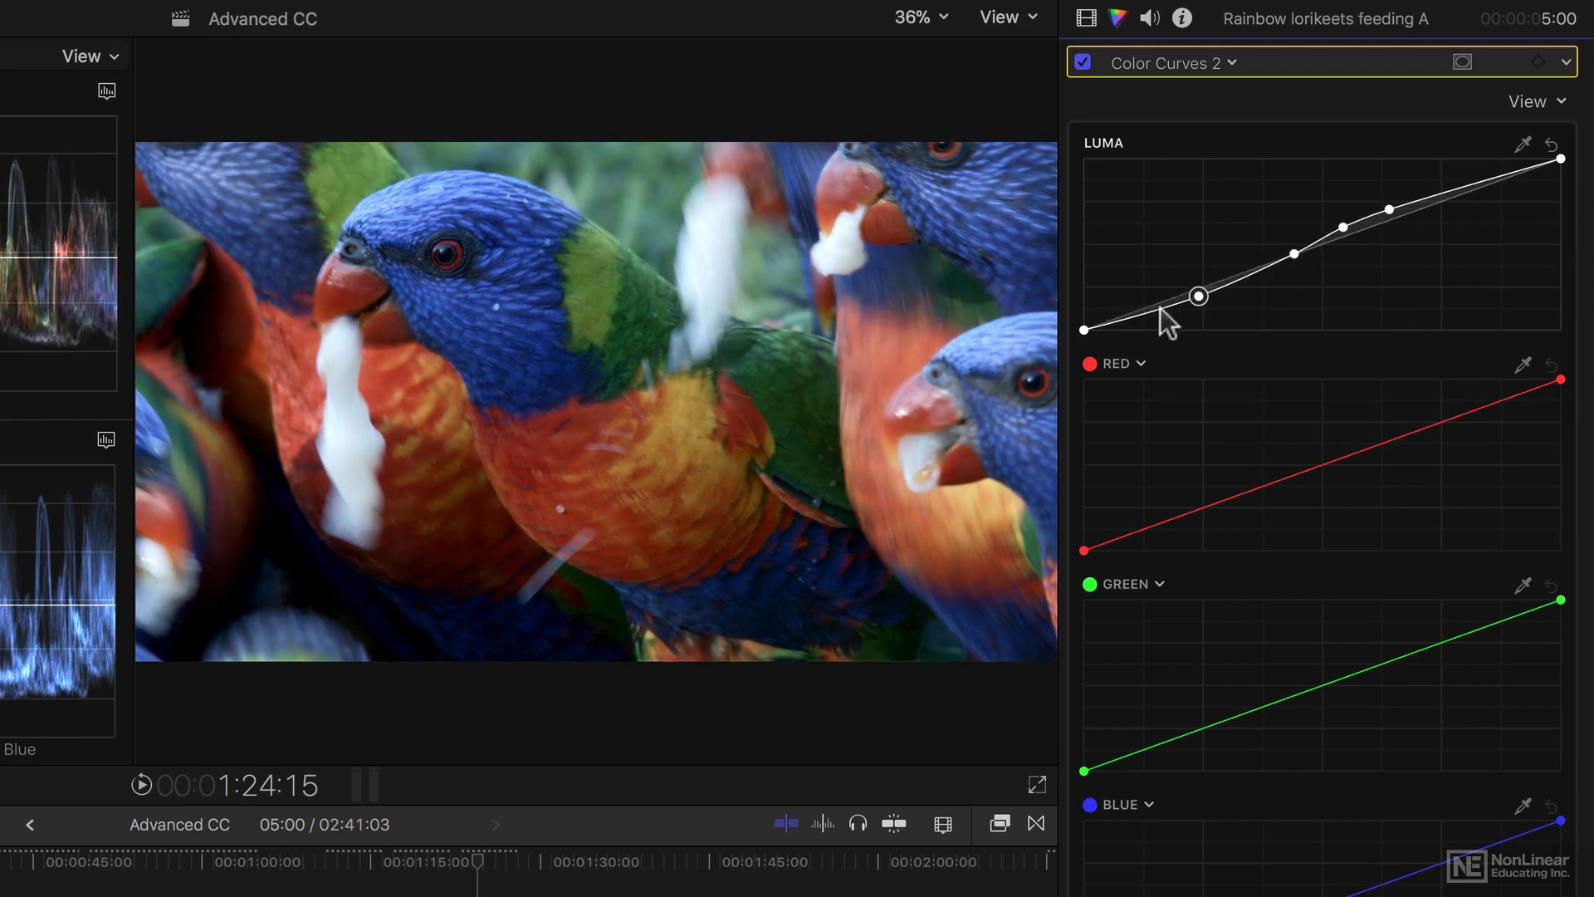
left_click(1161, 305)
left_click(1200, 295)
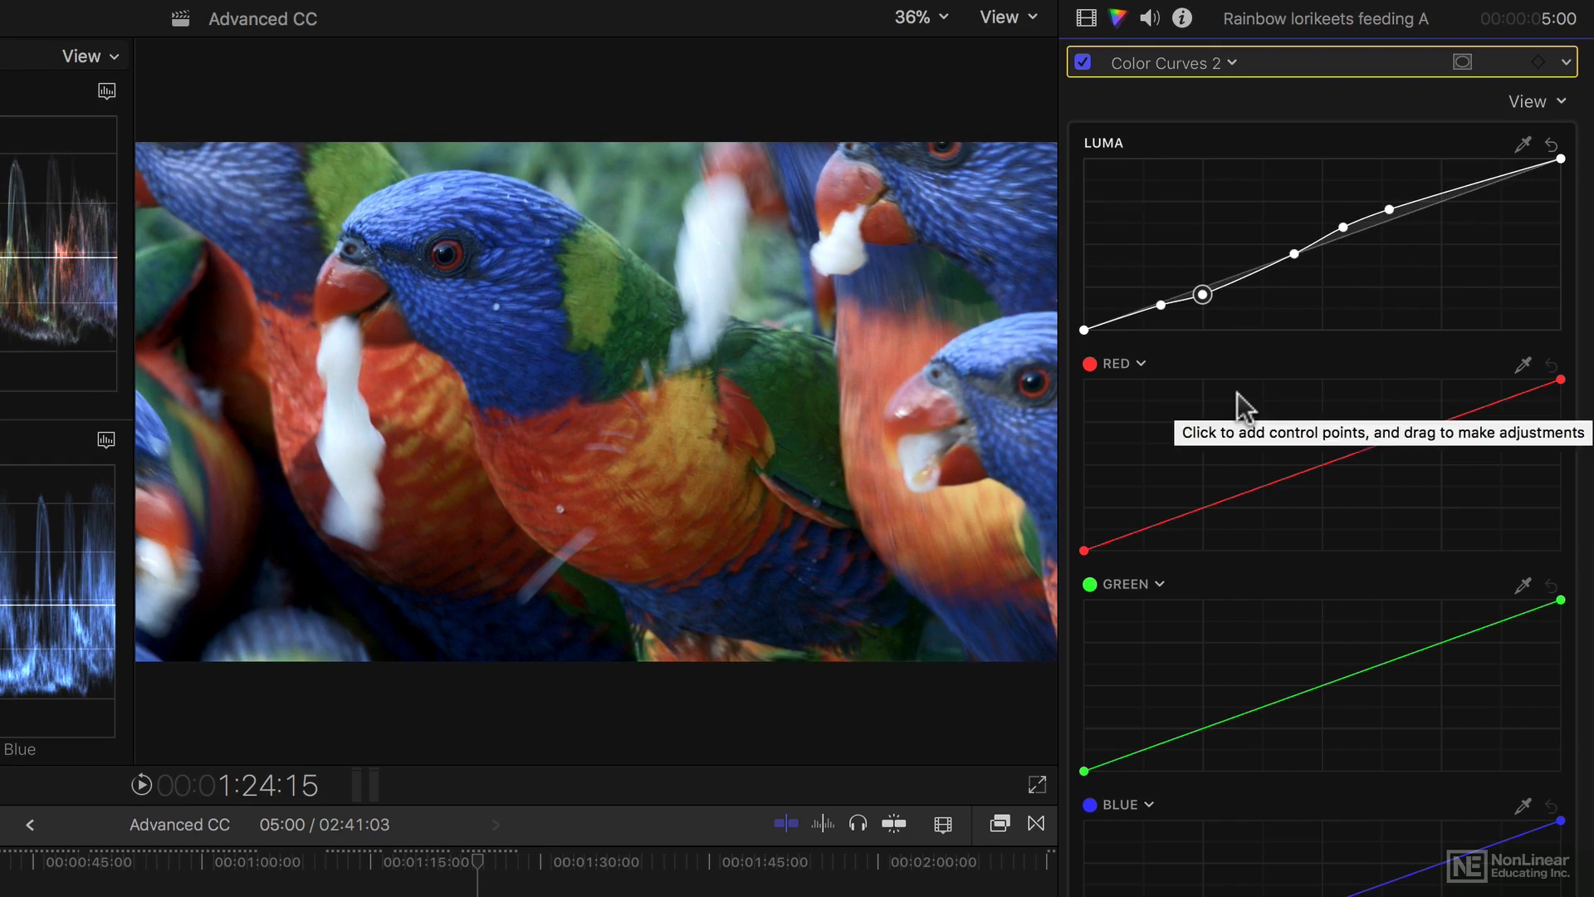
left_click(1551, 145)
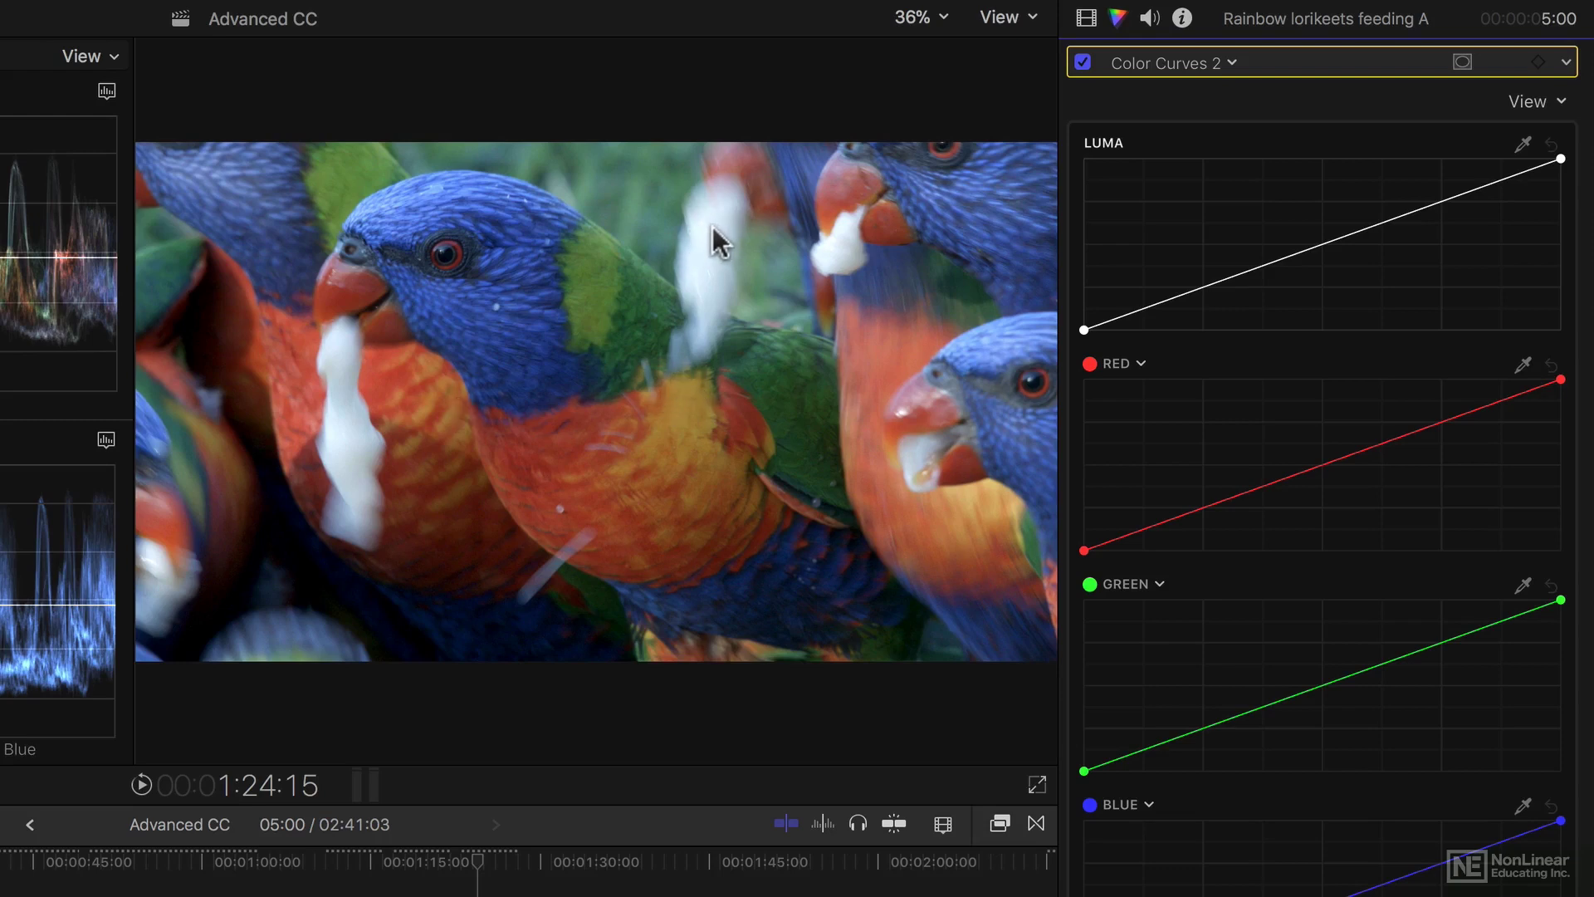
With the Luma eyedropper, sample the white area and green neck, then pull the midtone point down
left_click(1523, 145)
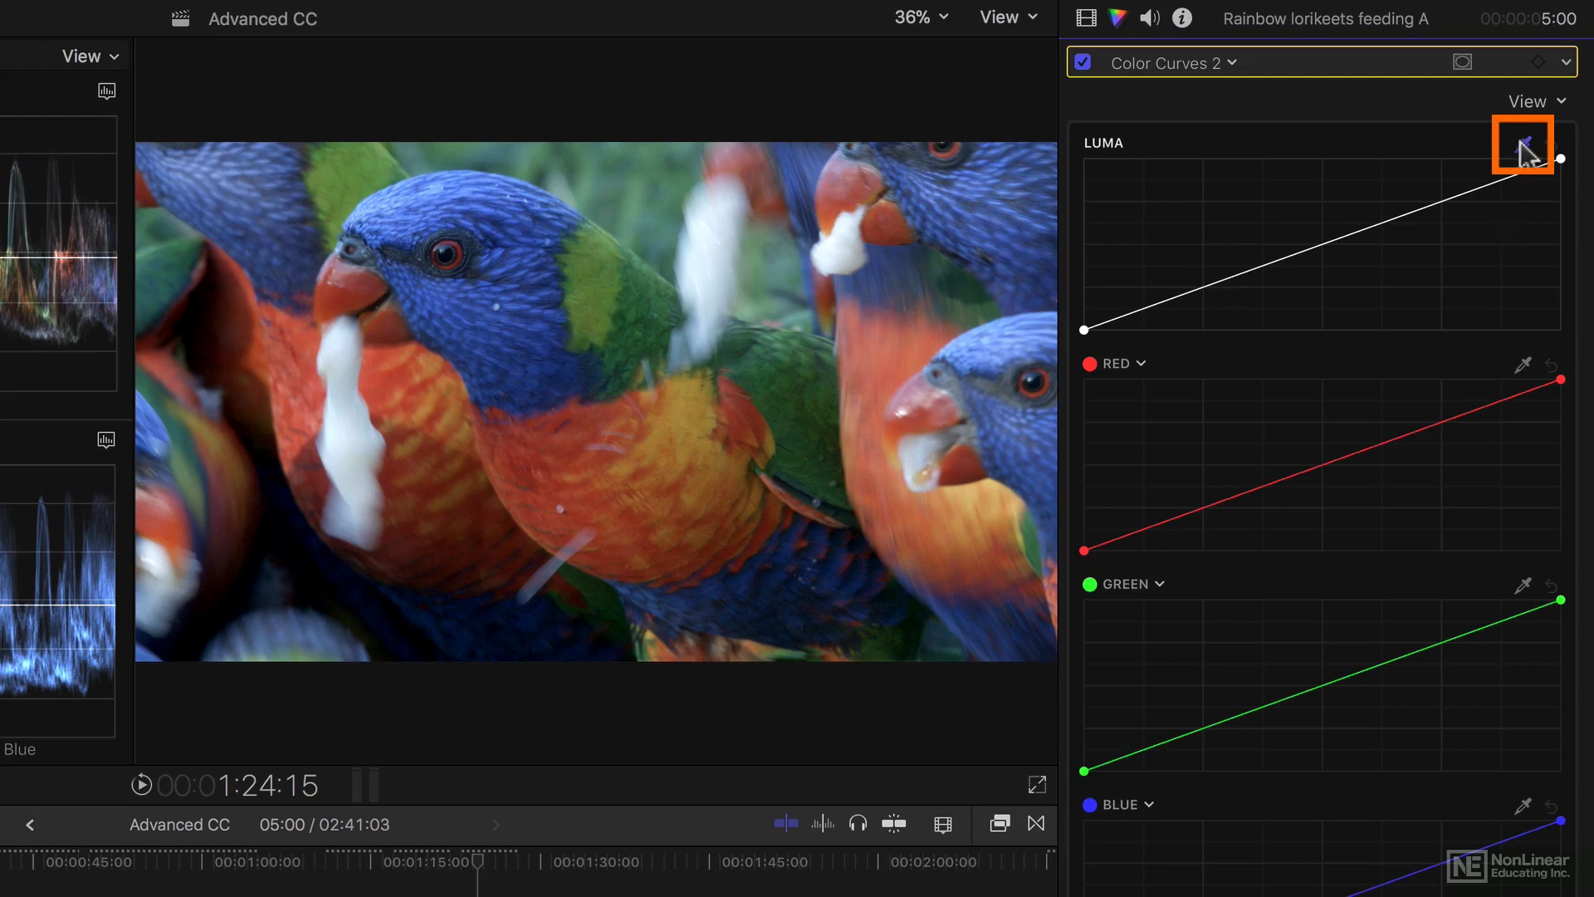
left_click(699, 254)
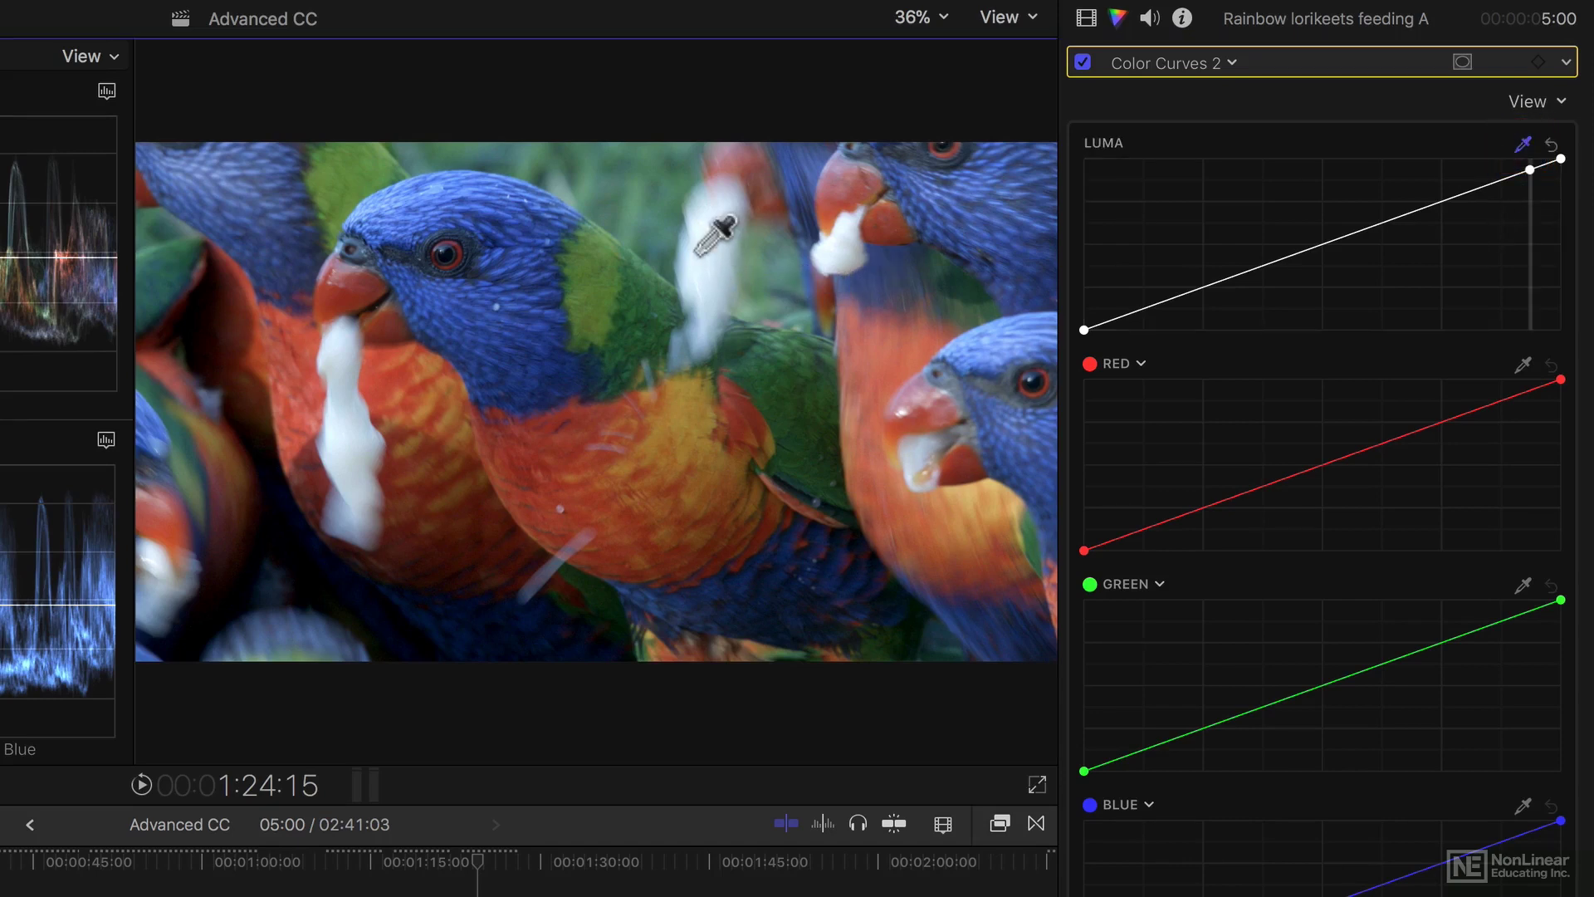
left_click(1530, 169)
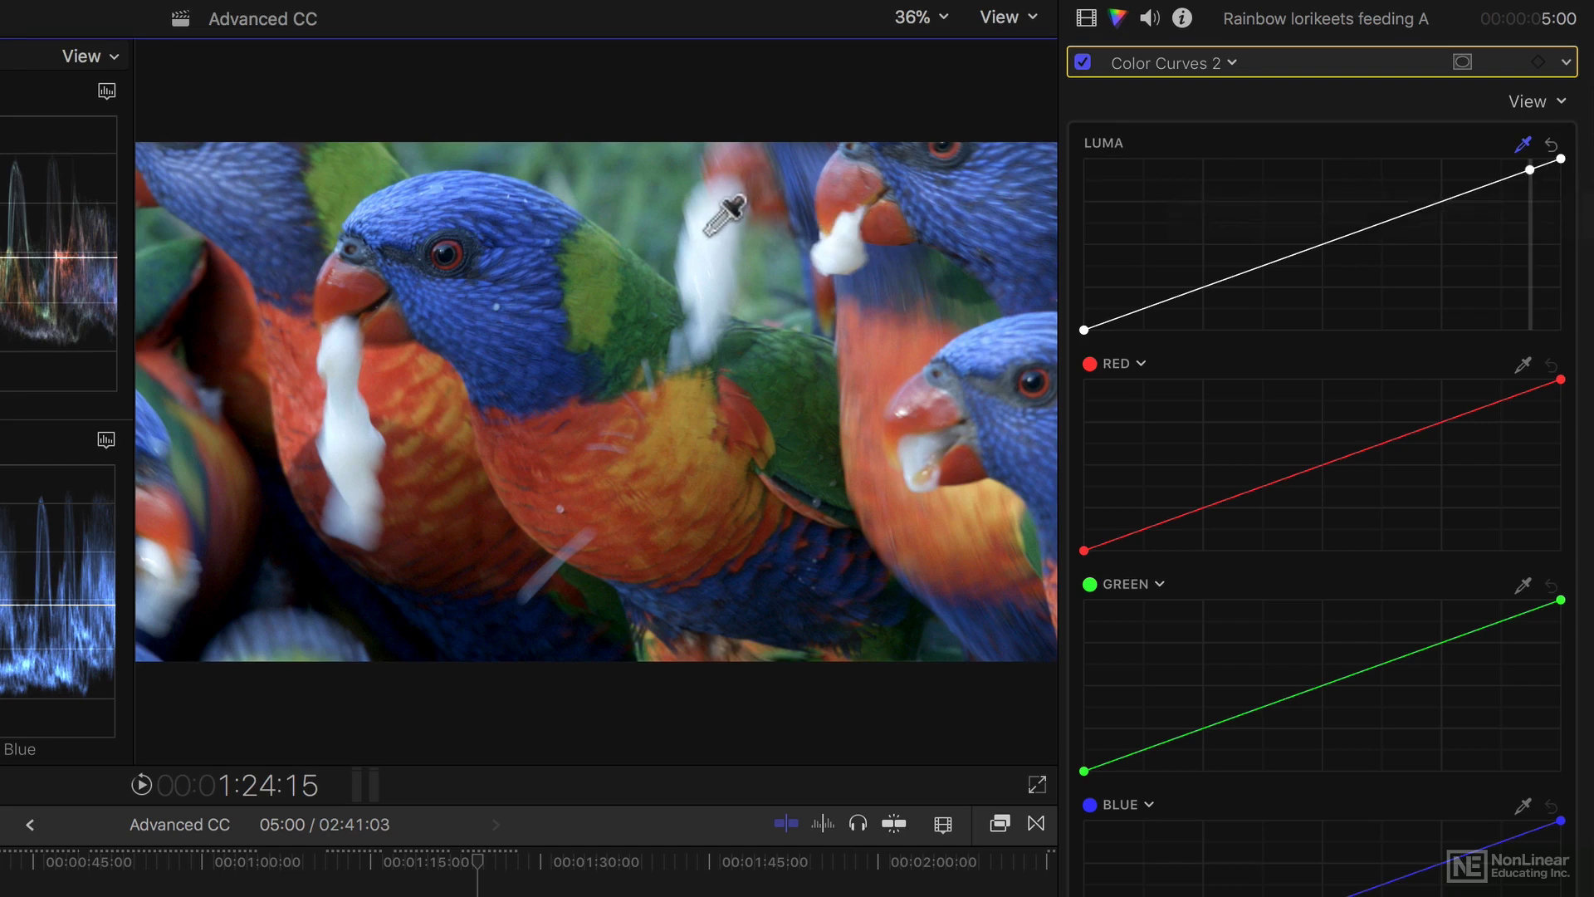
left_click(590, 291)
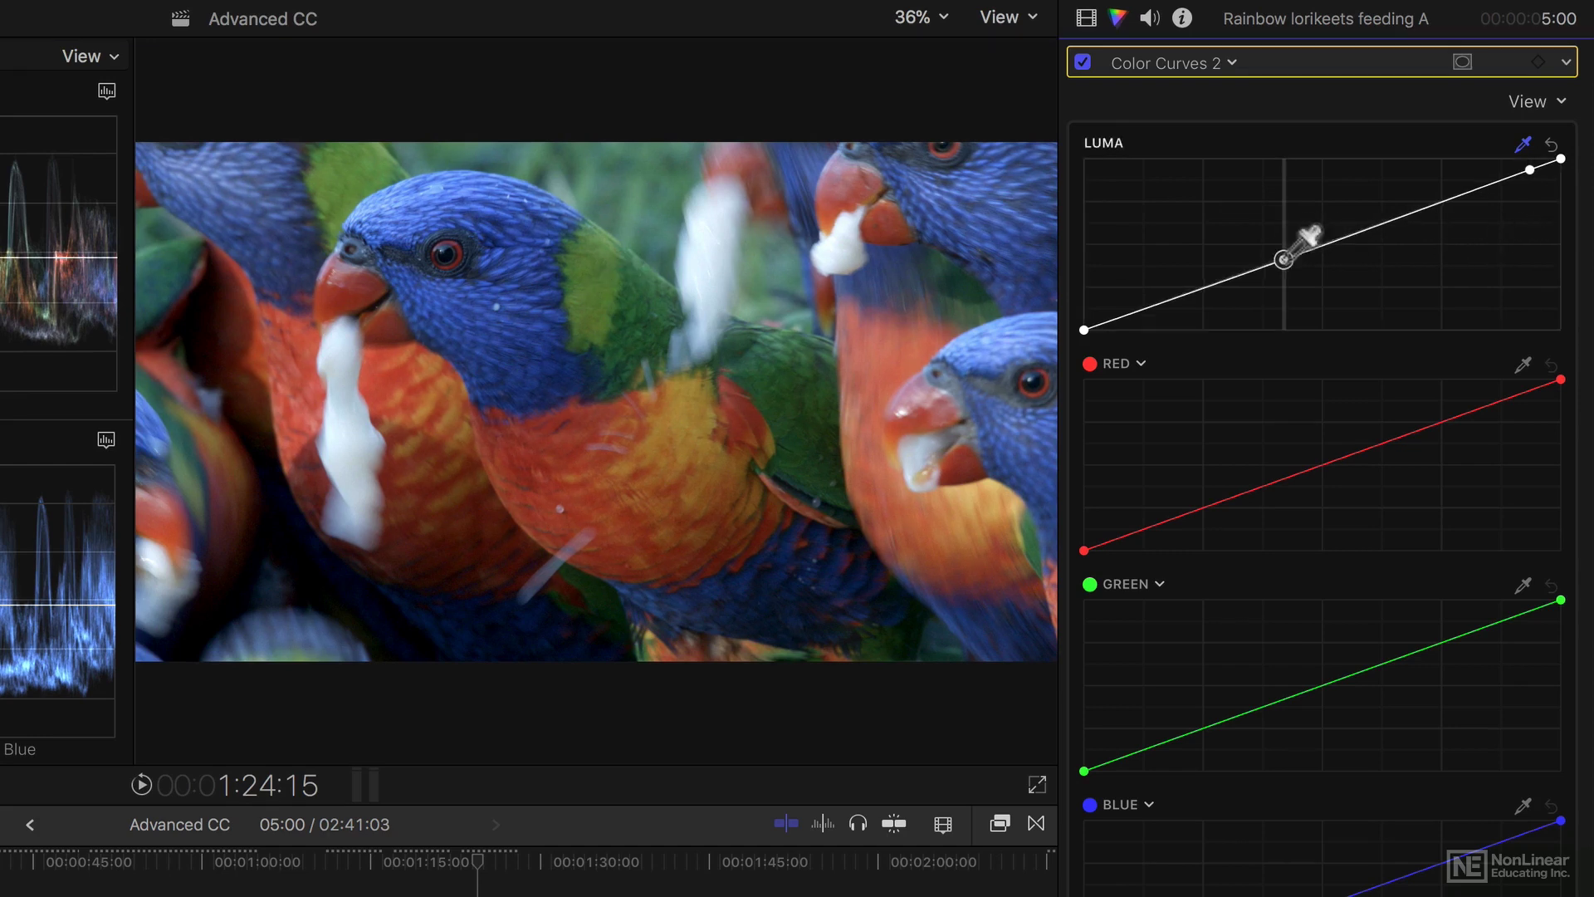
left_click_drag(1284, 259, 1284, 273)
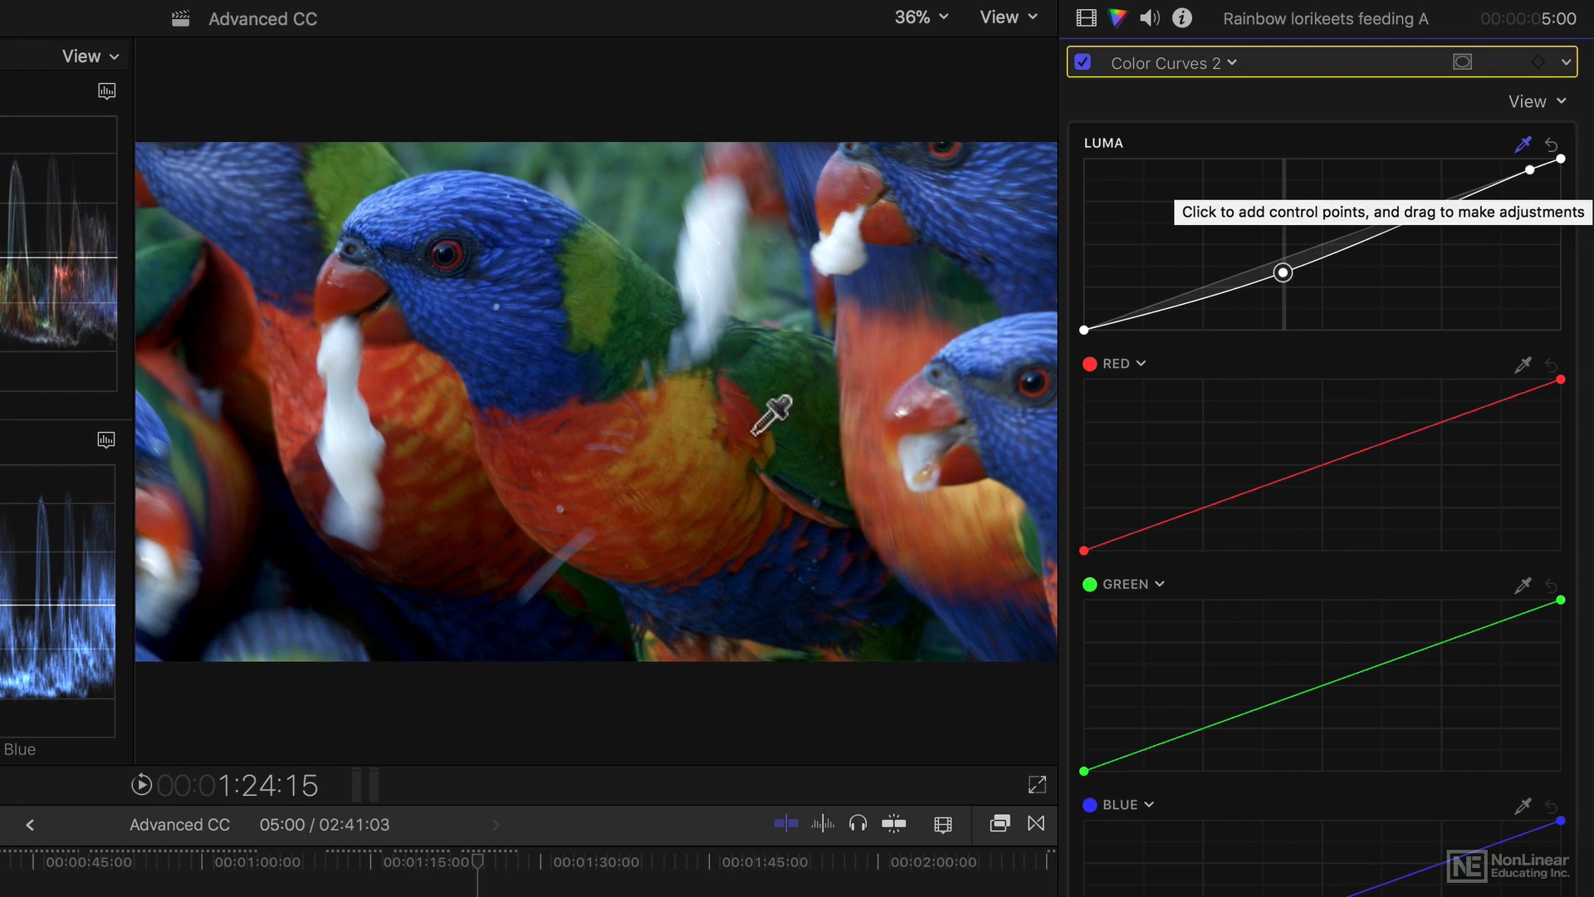
Sample a lower area and a dark area of the clip, nudging the lower point up
left_click(553, 453)
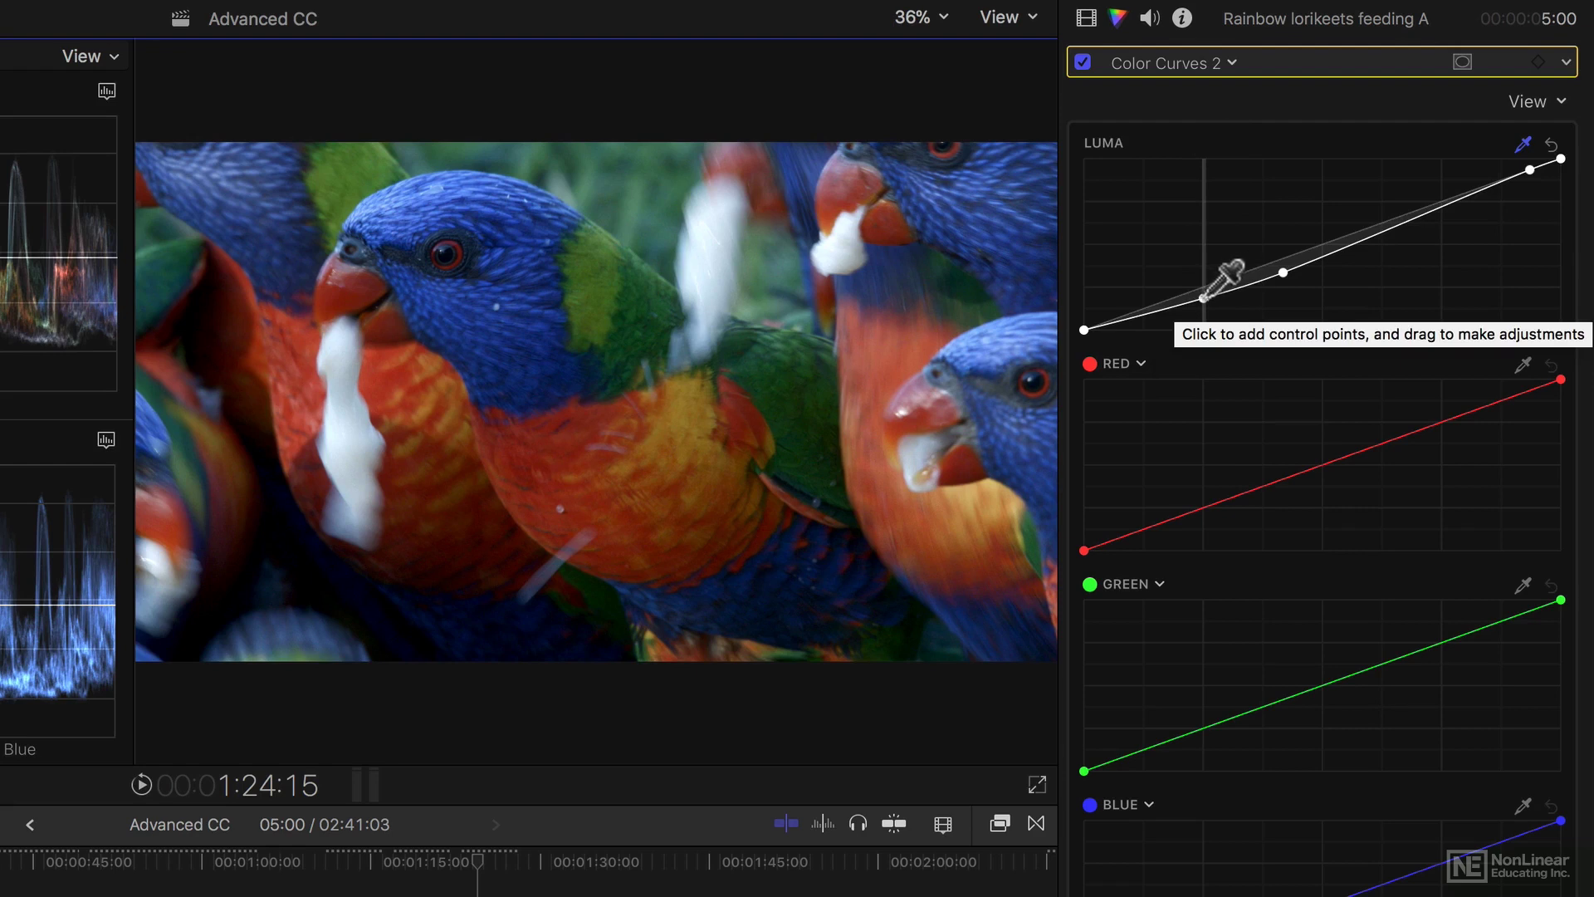
left_click_drag(1204, 297, 1204, 292)
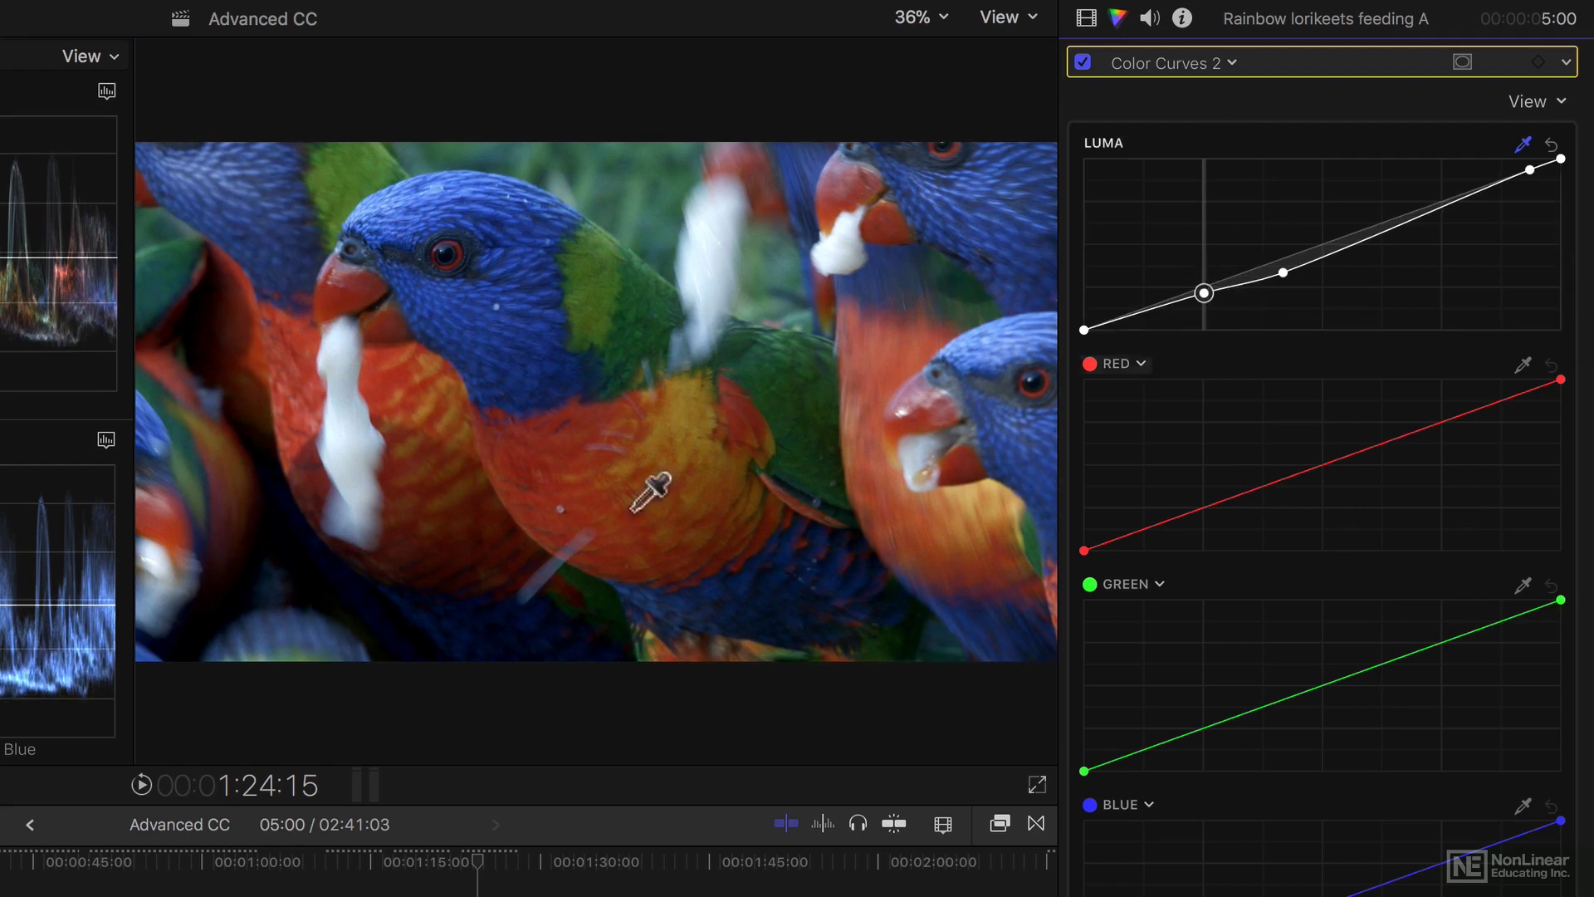
left_click(299, 567)
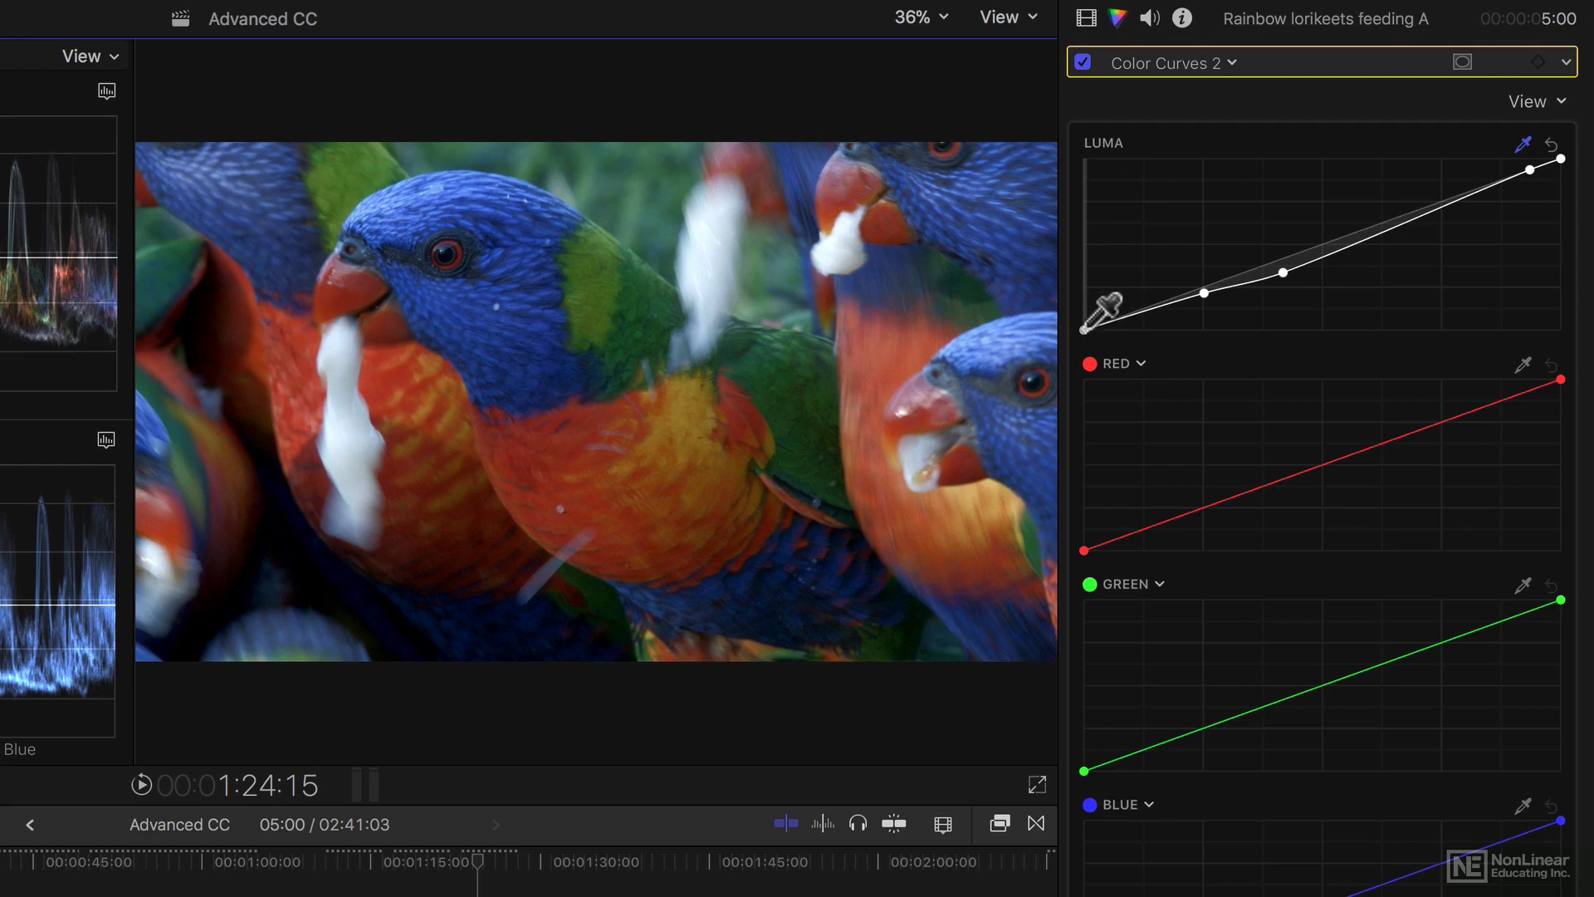
Move the Luma curve's black point inward and pull the white endpoint down
left_click(1186, 65)
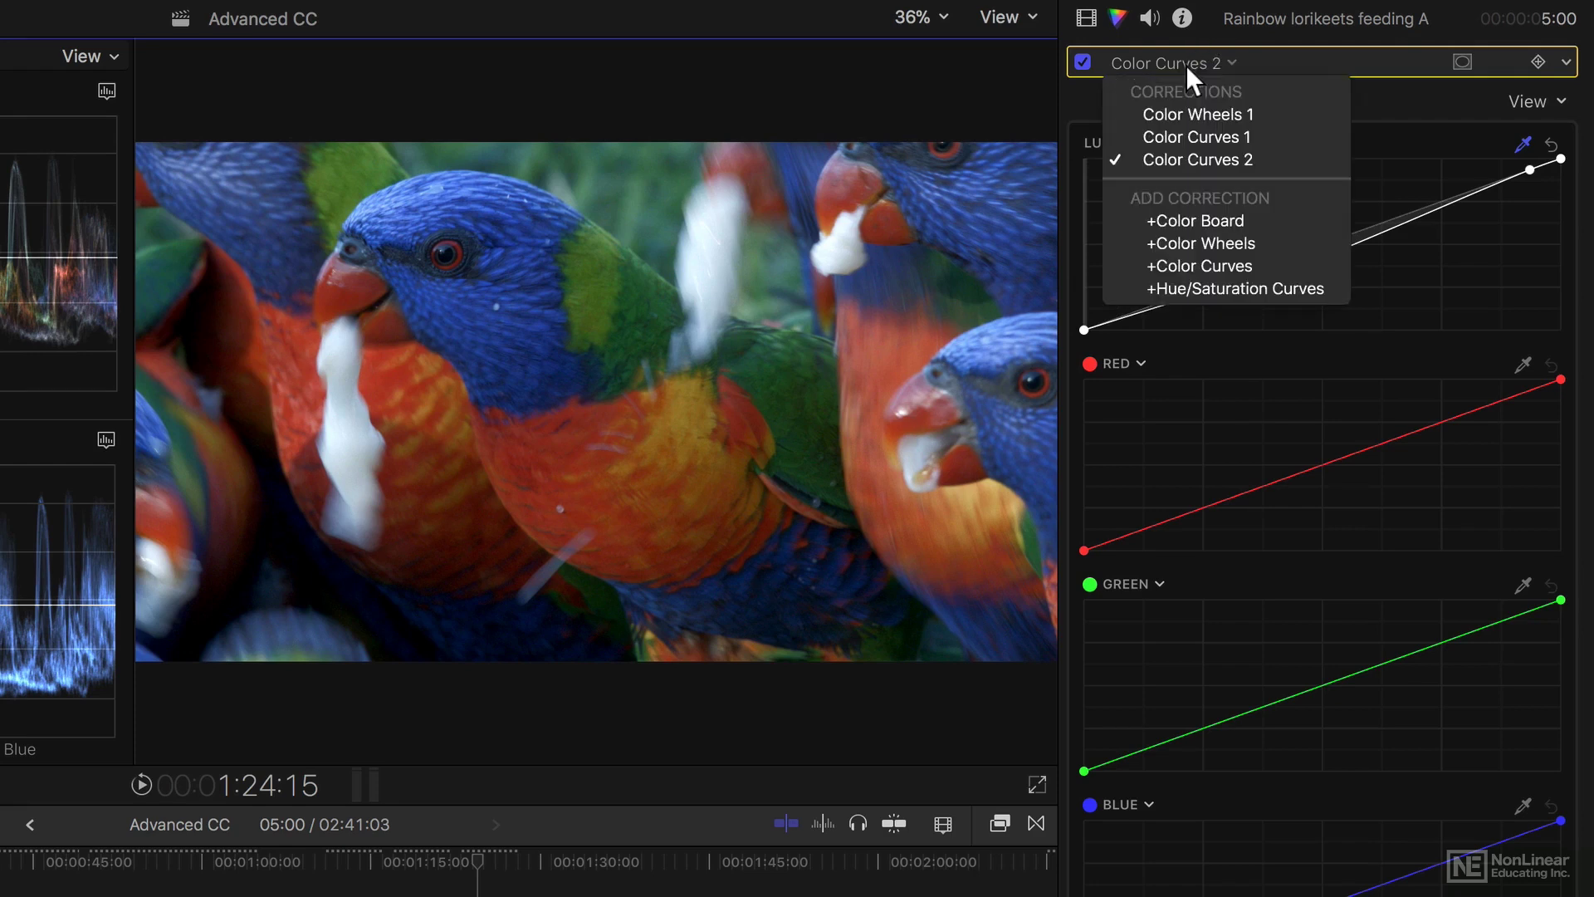
left_click(1207, 54)
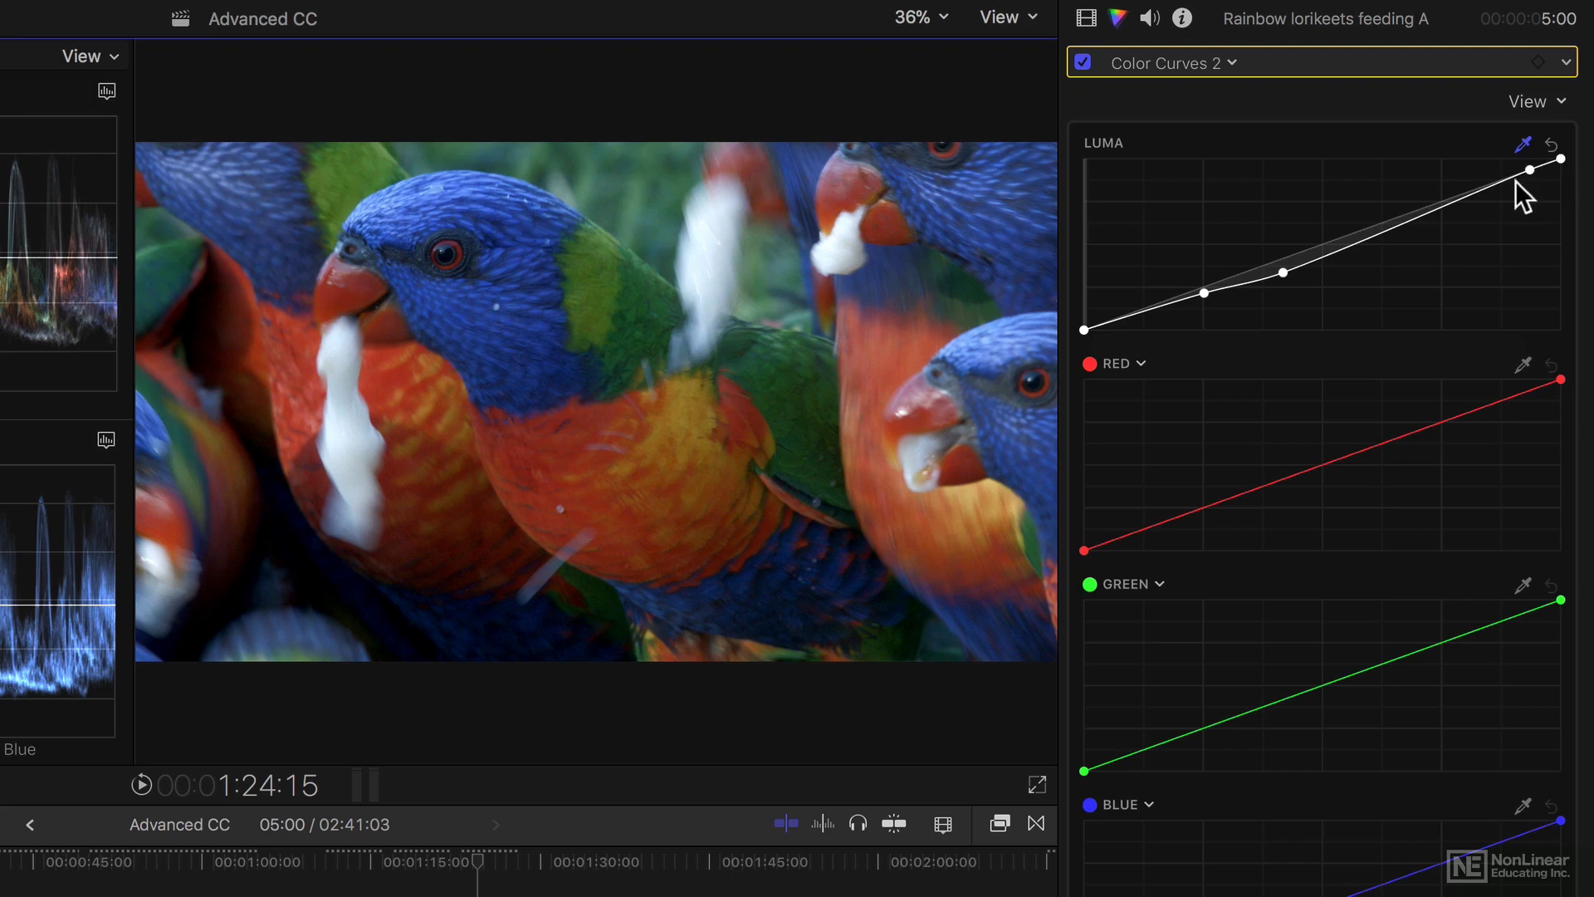
left_click(1203, 287)
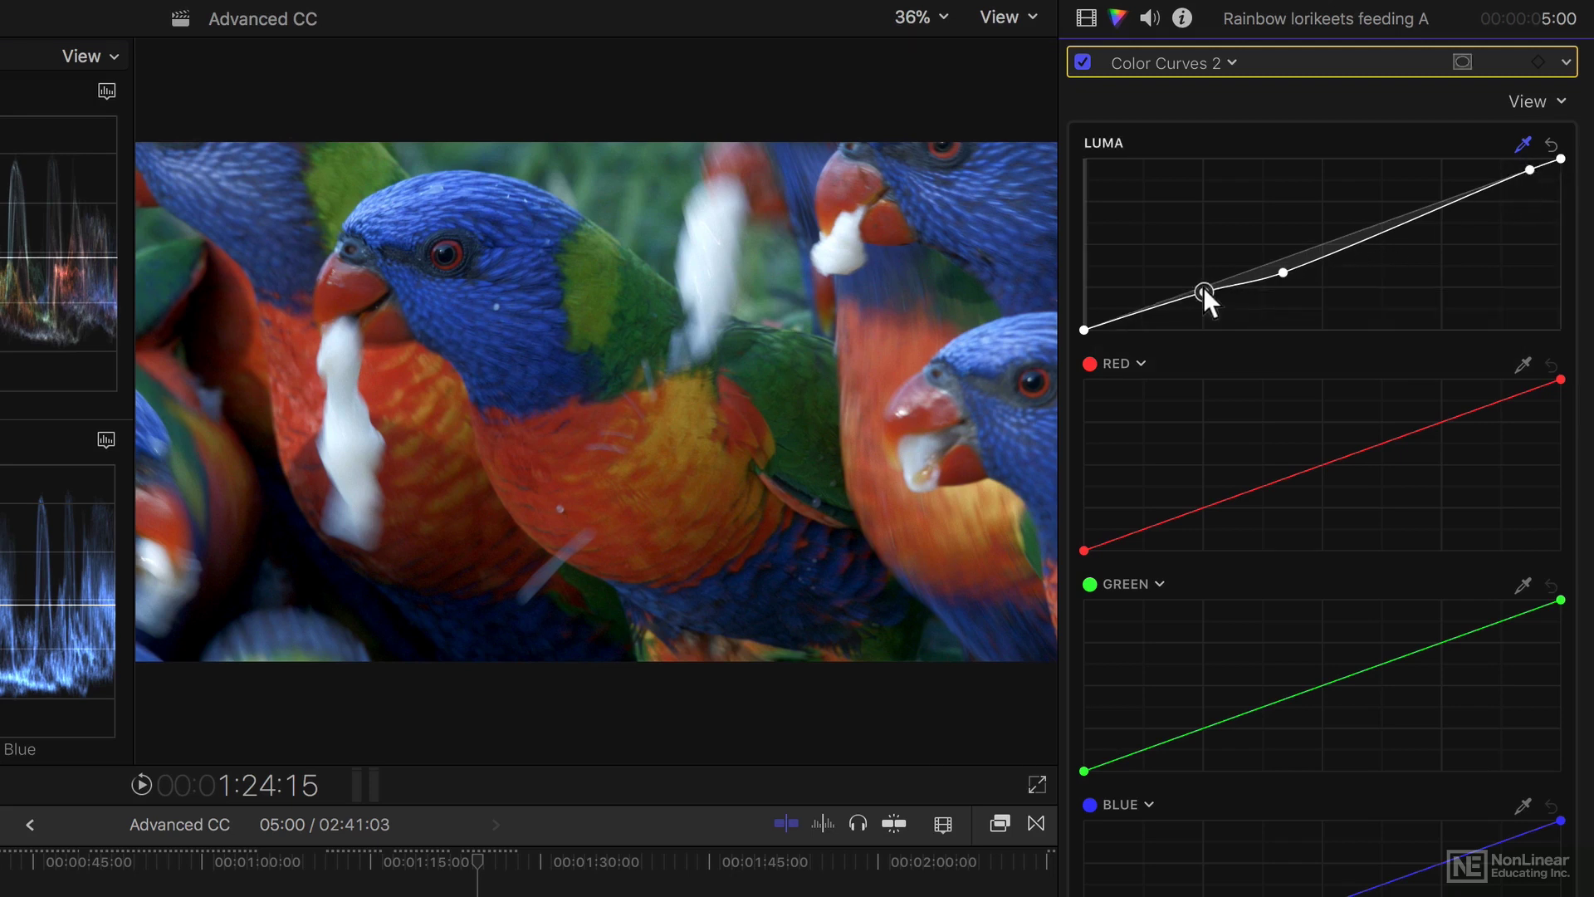
mouse_move(1083, 330)
left_mouse_down()
mouse_move(1122, 330)
mouse_move(1082, 330)
mouse_move(1081, 312)
mouse_move(1084, 329)
left_mouse_up()
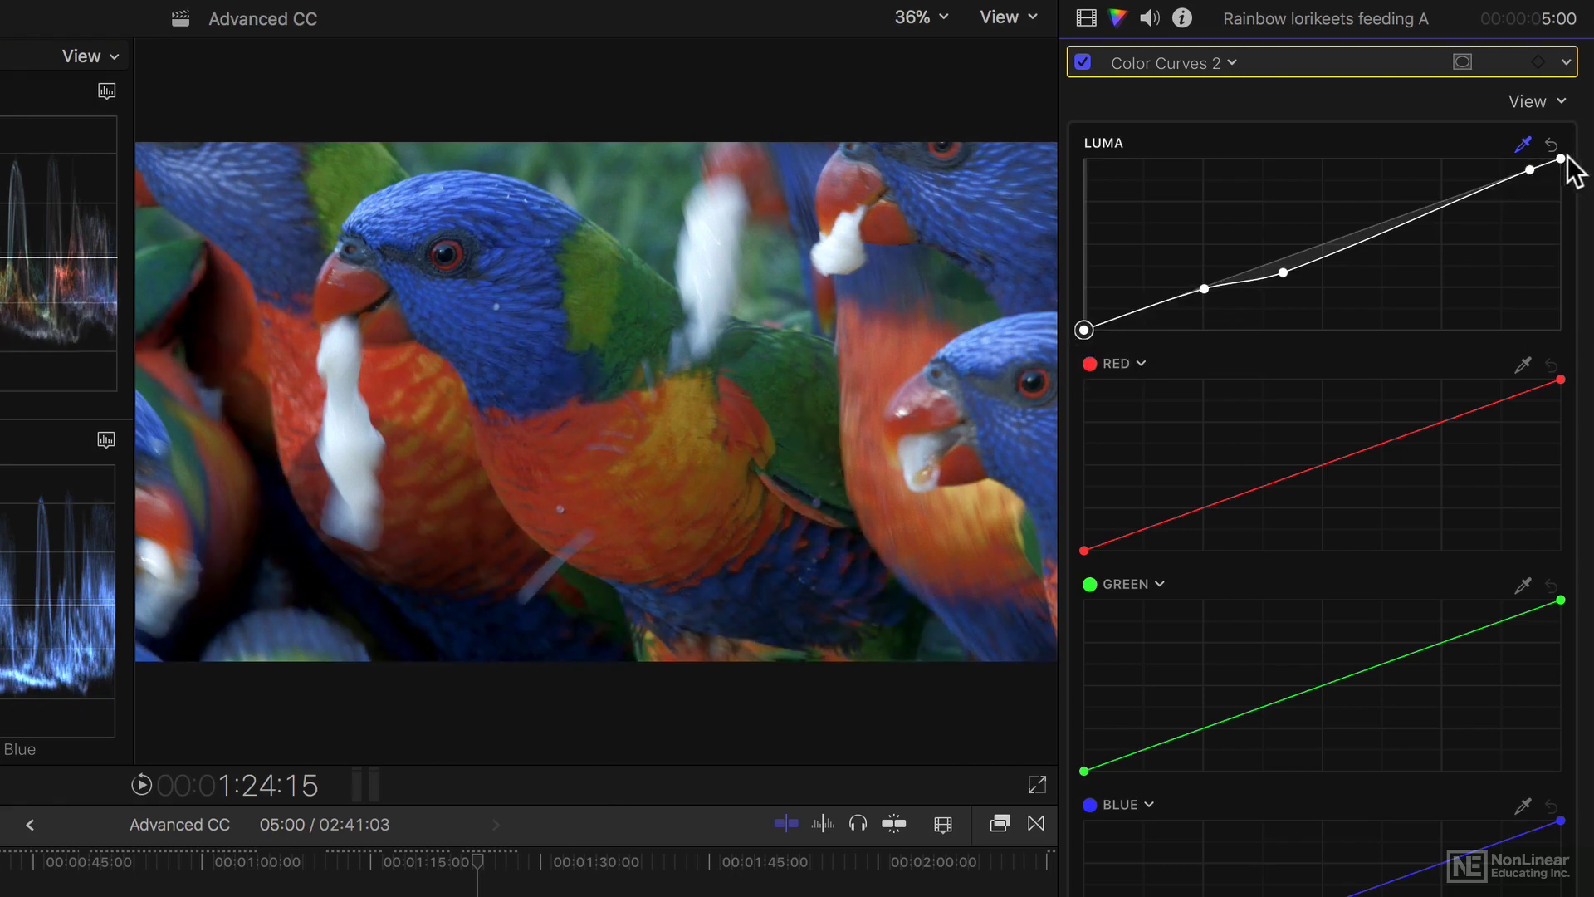
mouse_move(1560, 158)
left_mouse_down()
mouse_move(1533, 157)
mouse_move(1562, 181)
left_mouse_up()
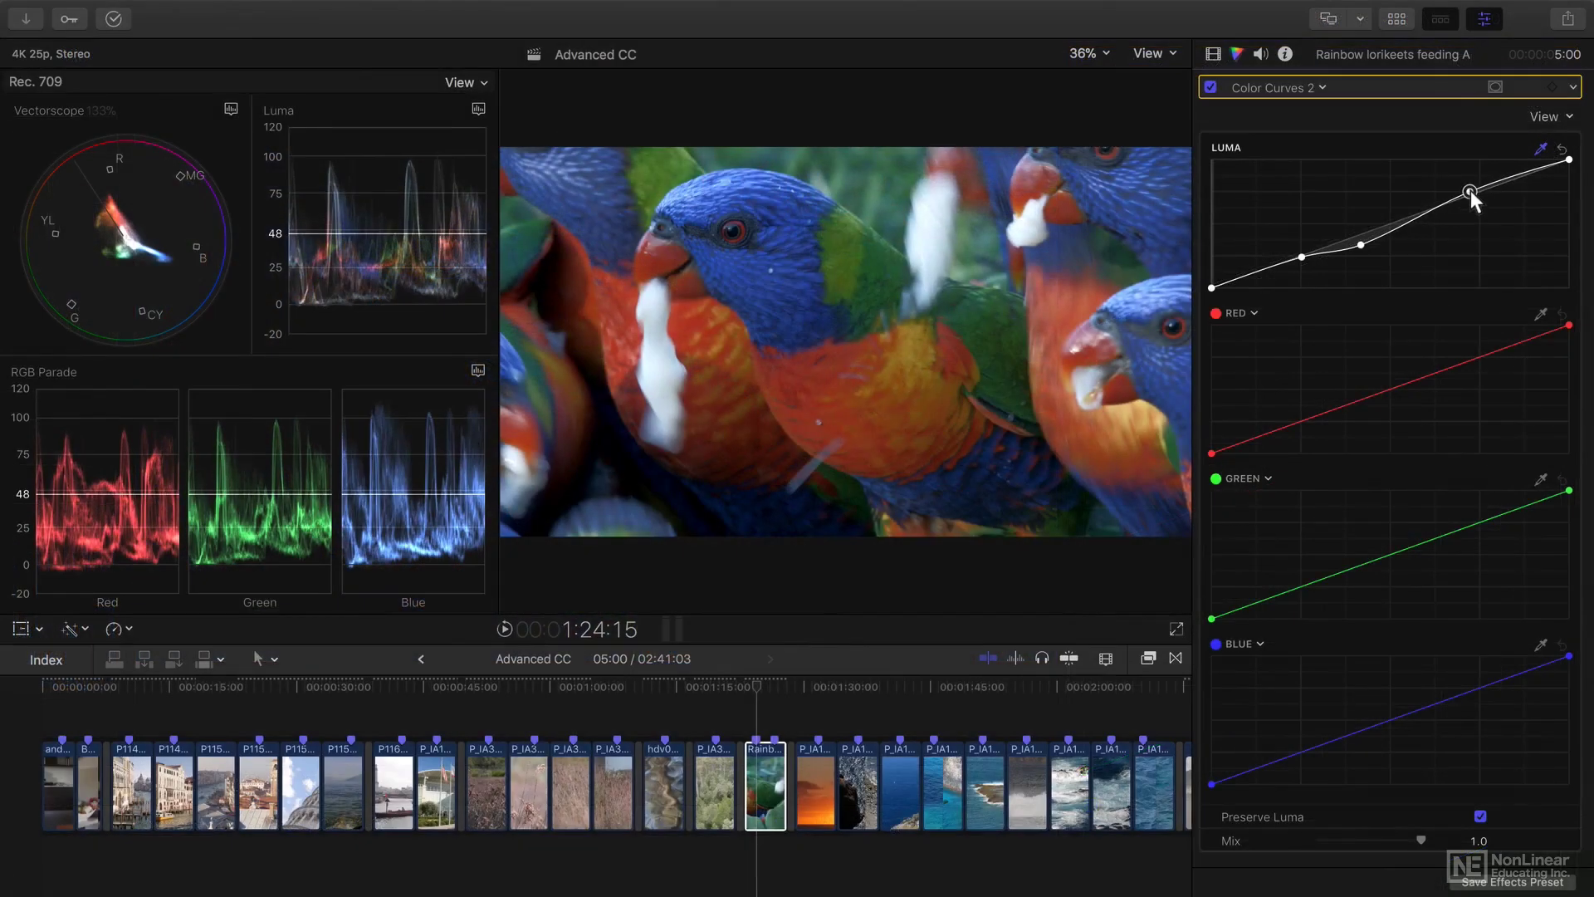
Reshape the upper and lower Luma points into a contrast S-curve, play the clip, and nudge the lower point
left_click_drag(1471, 191, 1445, 197)
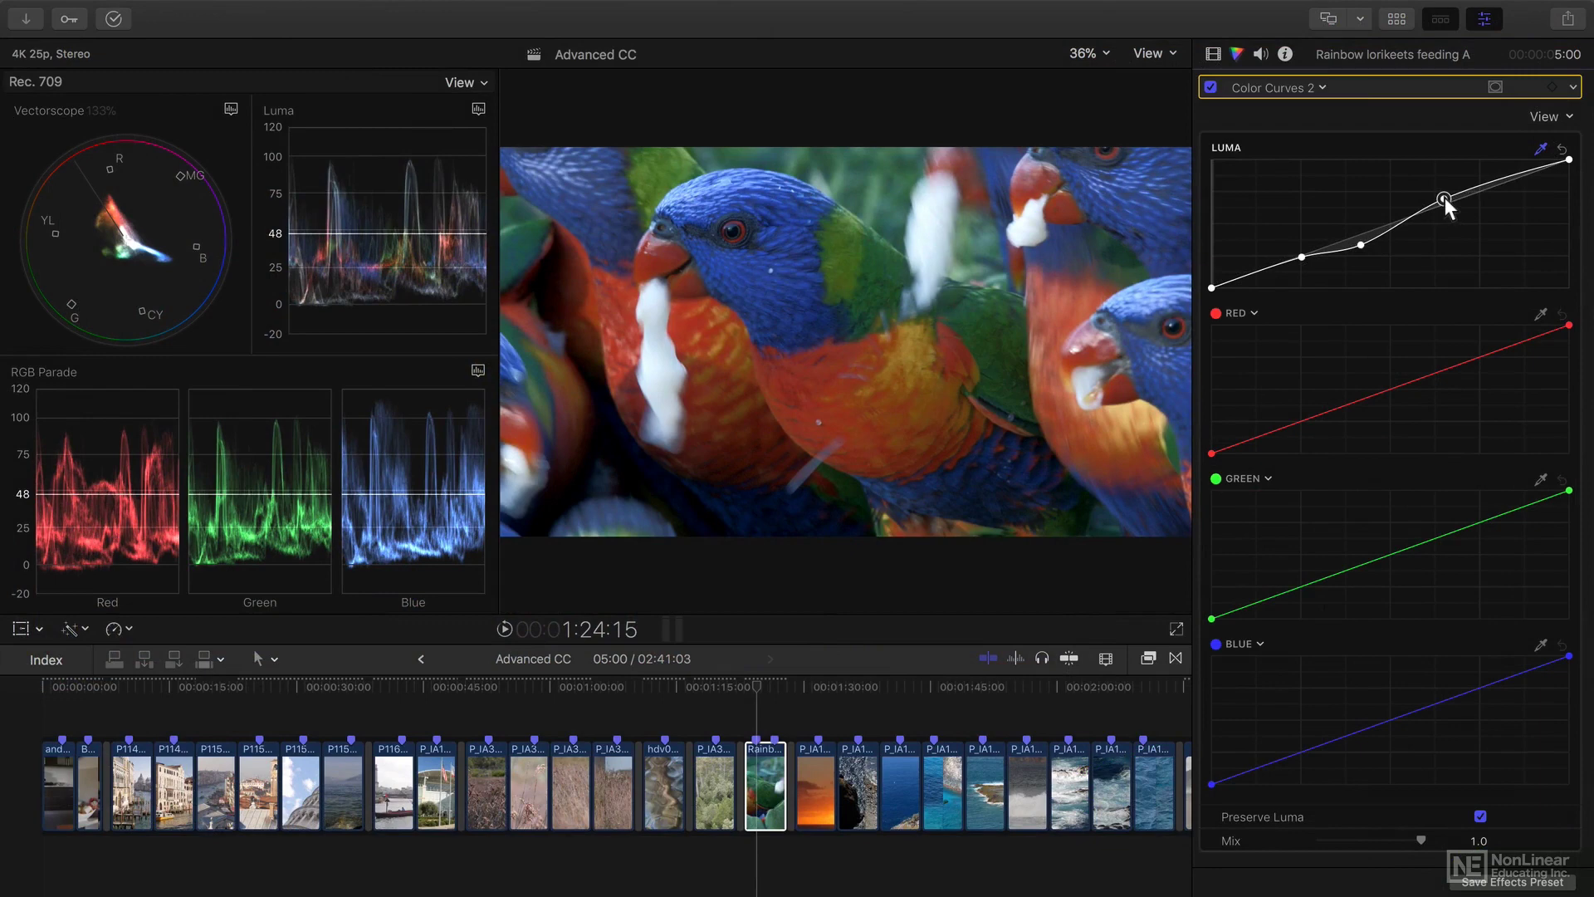
left_click_drag(1361, 245, 1310, 239)
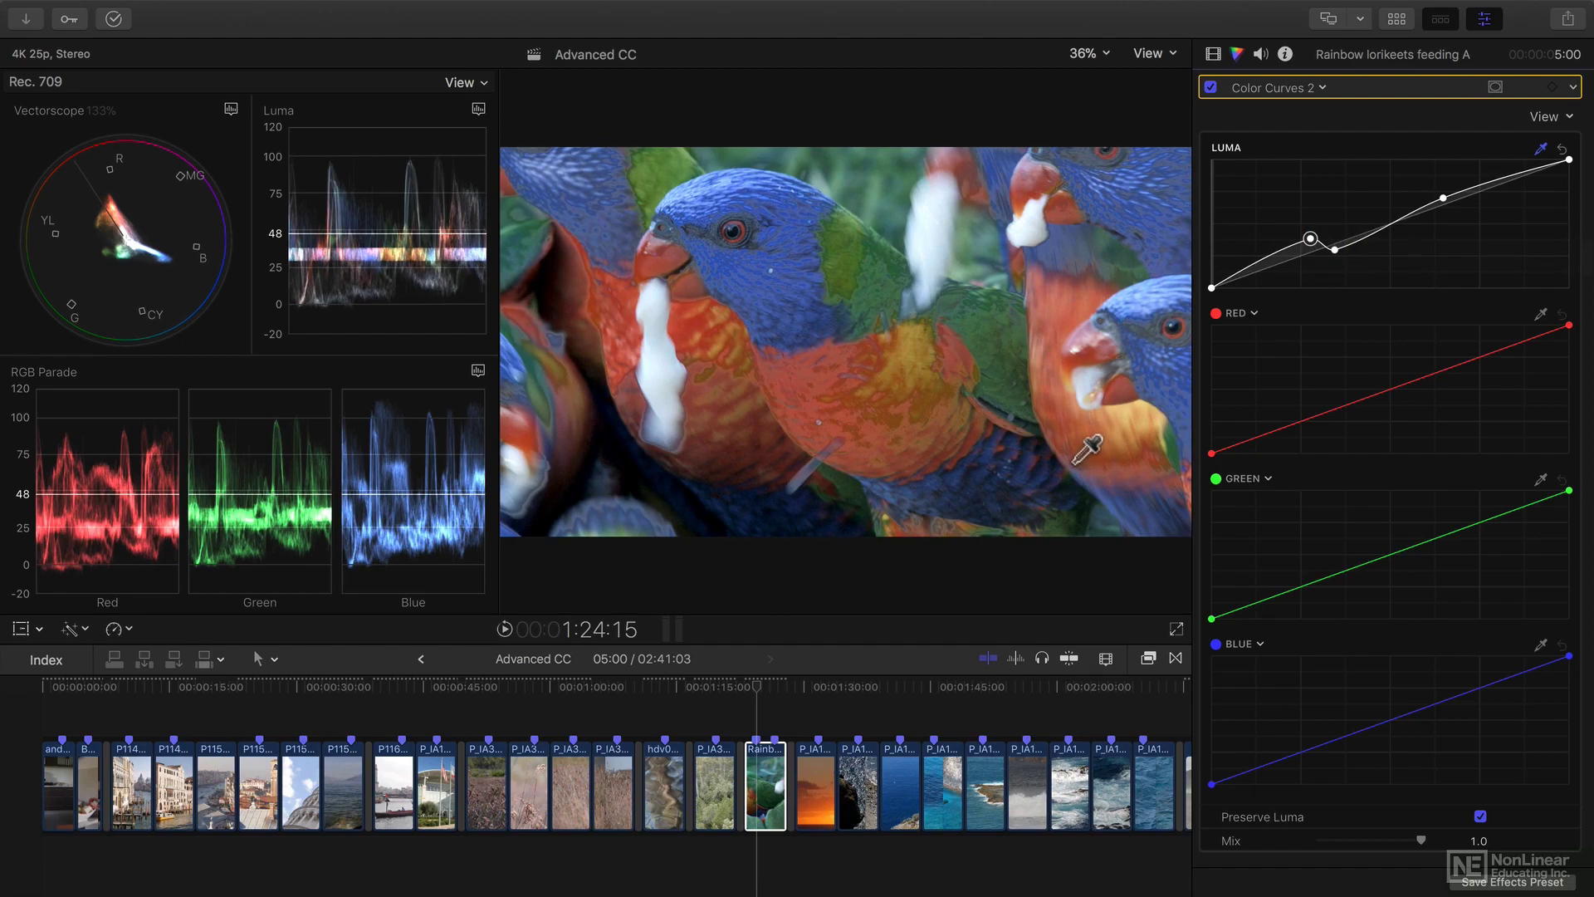
key("space")
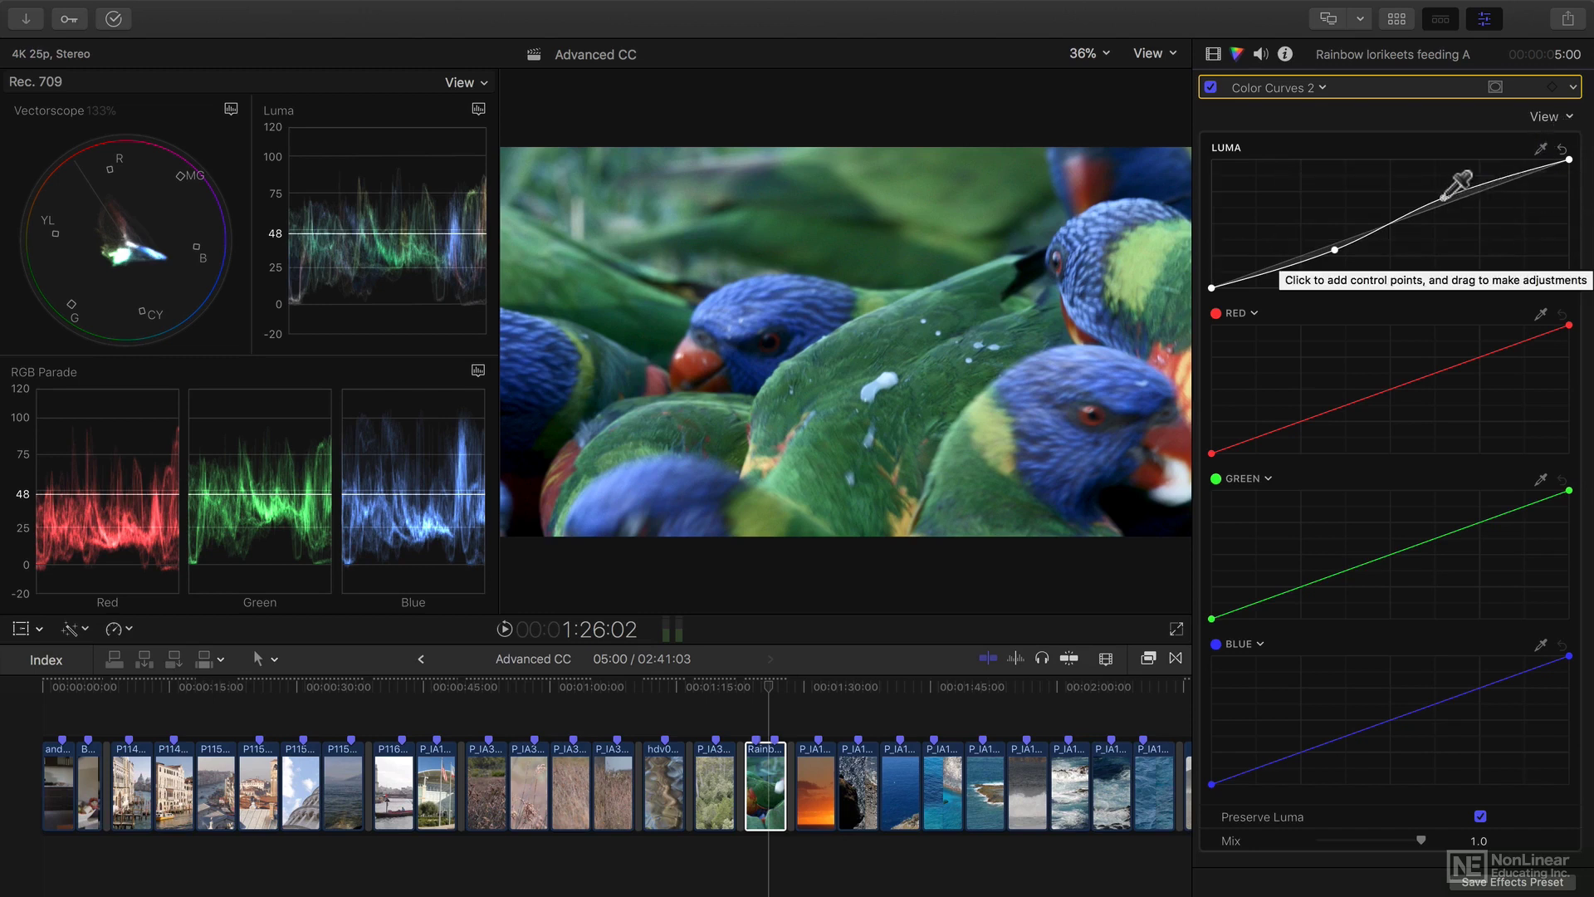
left_click_drag(1334, 249, 1328, 251)
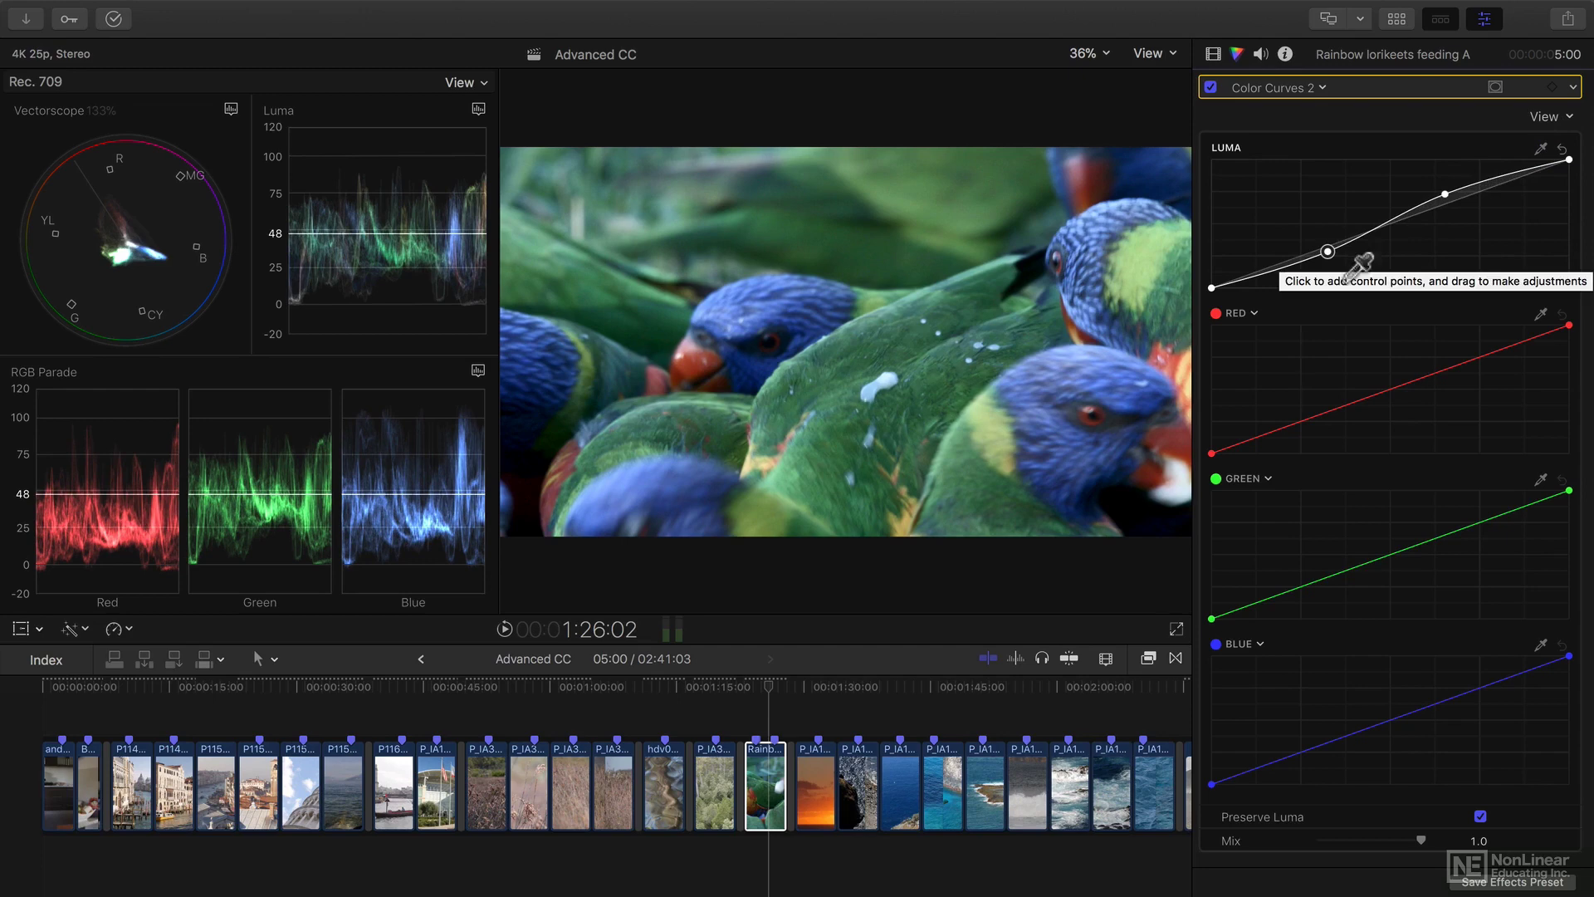